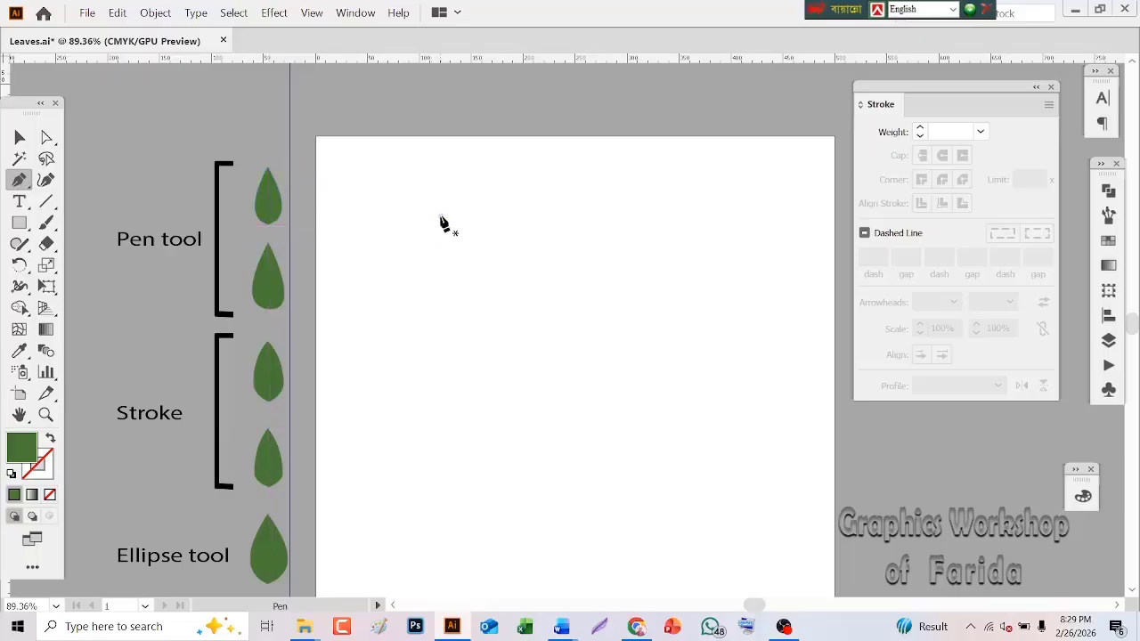
Draw a closed green leaf about 101 px tall with the Pen tool, with pointed ends and curved sides, in the artboard's upper part
{"action": "left_click", "coordinate": [440, 215]}
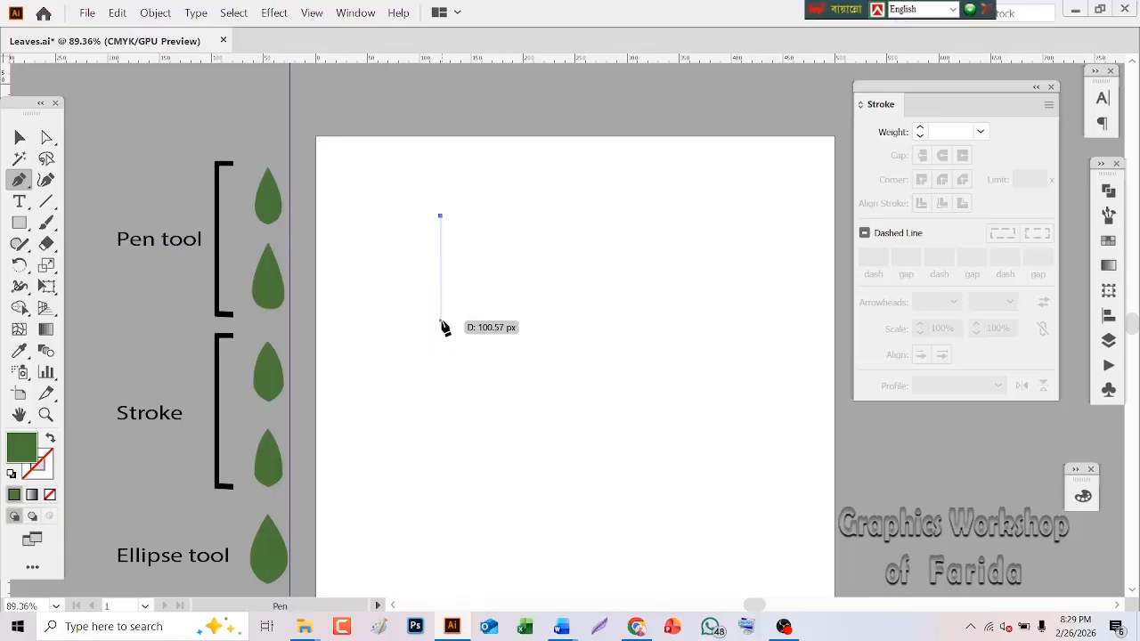
{"action": "left_click_drag", "start_coordinate": [439, 319], "coordinate": [498, 399]}
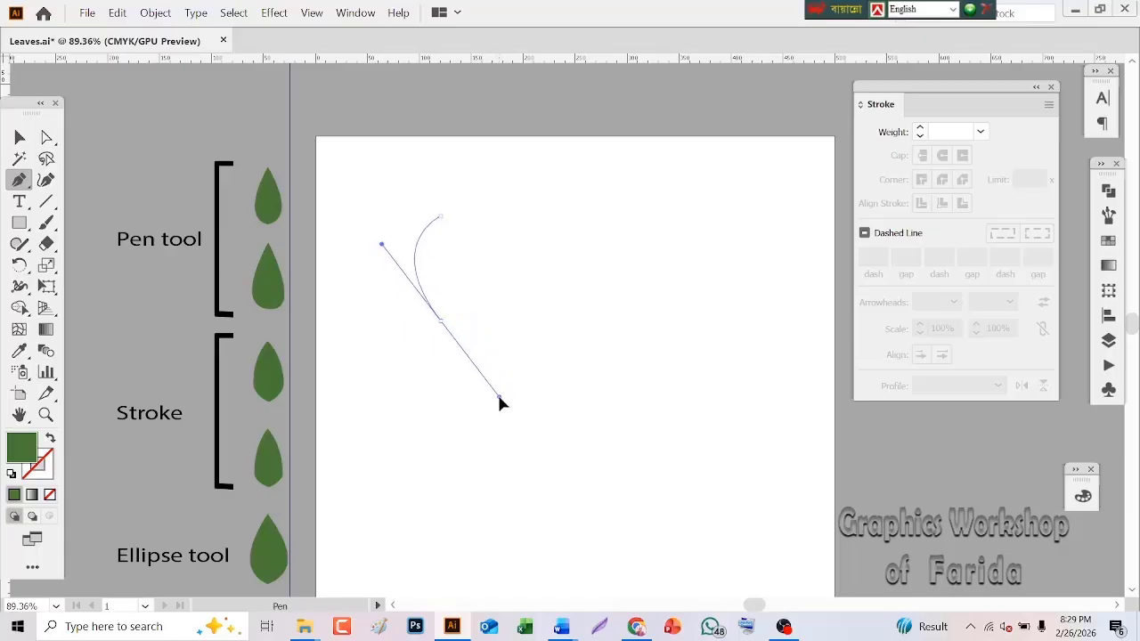
{"action": "left_click_drag", "start_coordinate": [498, 398], "coordinate": [499, 401]}
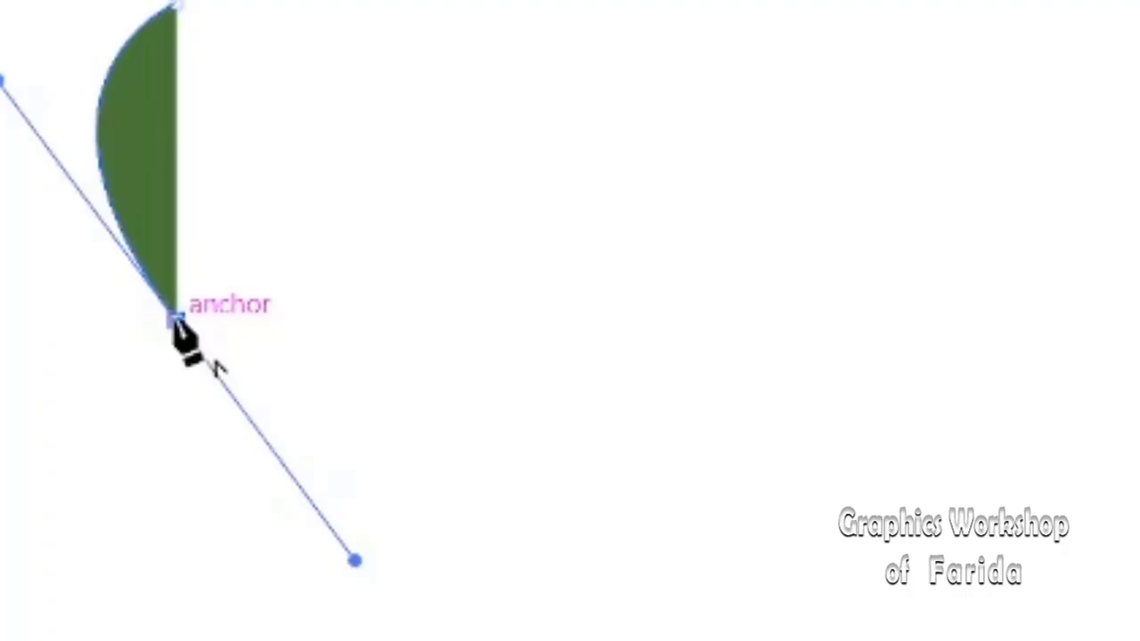
{"action": "mouse_move", "coordinate": [174, 319]}
{"action": "left_mouse_down"}
{"action": "mouse_move", "coordinate": [326, 542]}
{"action": "mouse_move", "coordinate": [285, 508]}
{"action": "mouse_move", "coordinate": [329, 517]}
{"action": "mouse_move", "coordinate": [176, 318]}
{"action": "left_mouse_up"}
{"action": "left_click", "coordinate": [176, 318]}
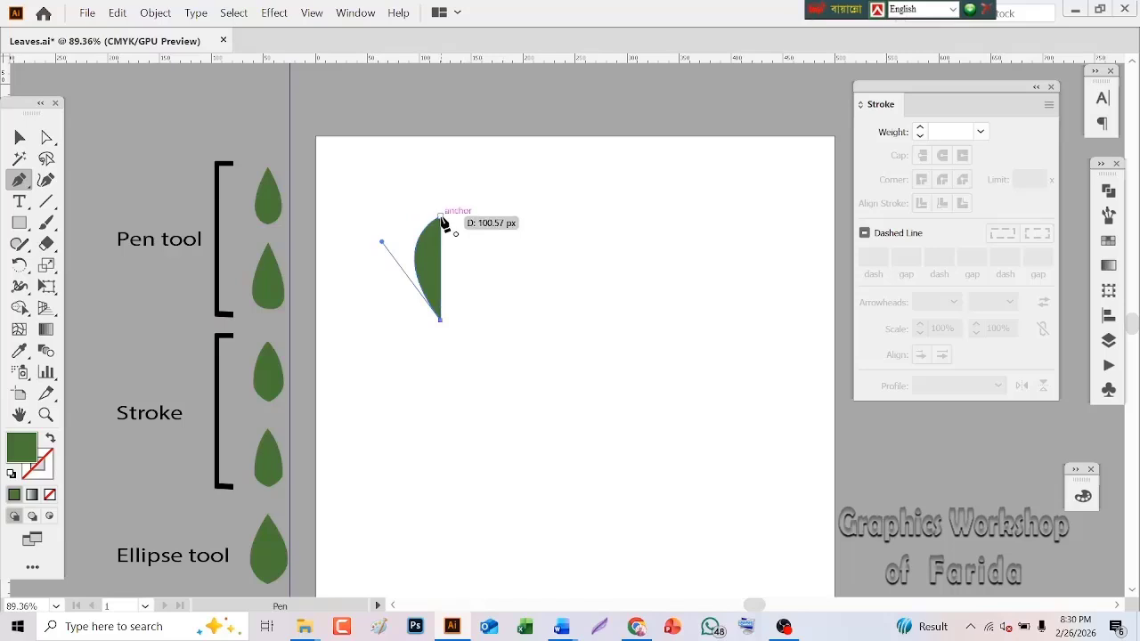
{"action": "left_click_drag", "start_coordinate": [441, 216], "coordinate": [387, 191]}
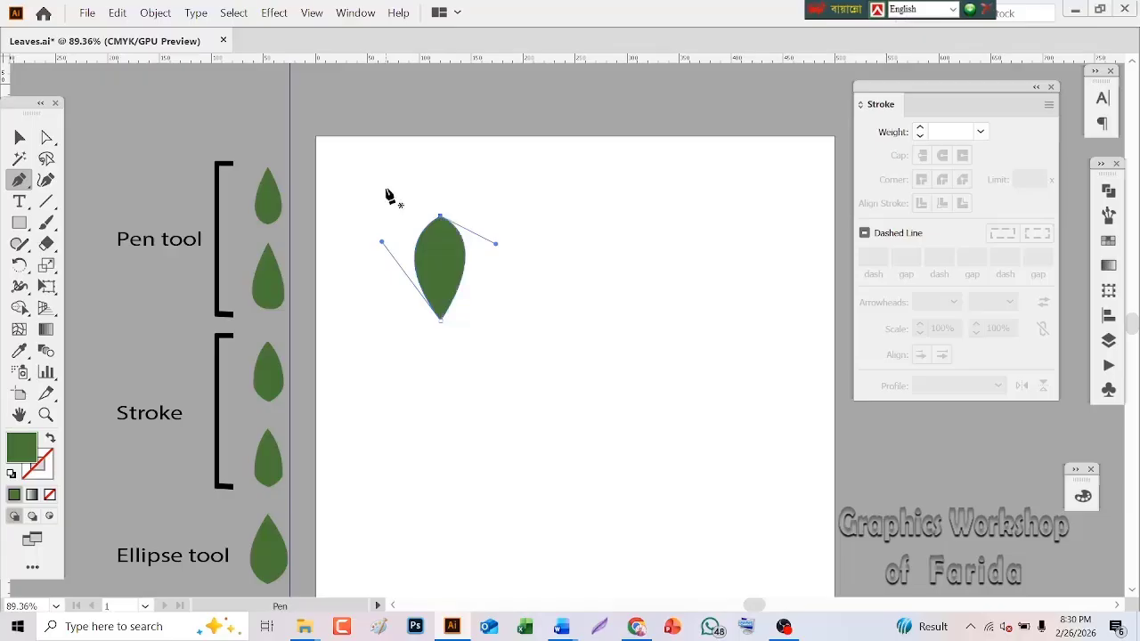
Move the finished leaf to the right side of the artboard and deselect it
{"action": "left_click", "coordinate": [19, 138]}
{"action": "left_click", "coordinate": [382, 203]}
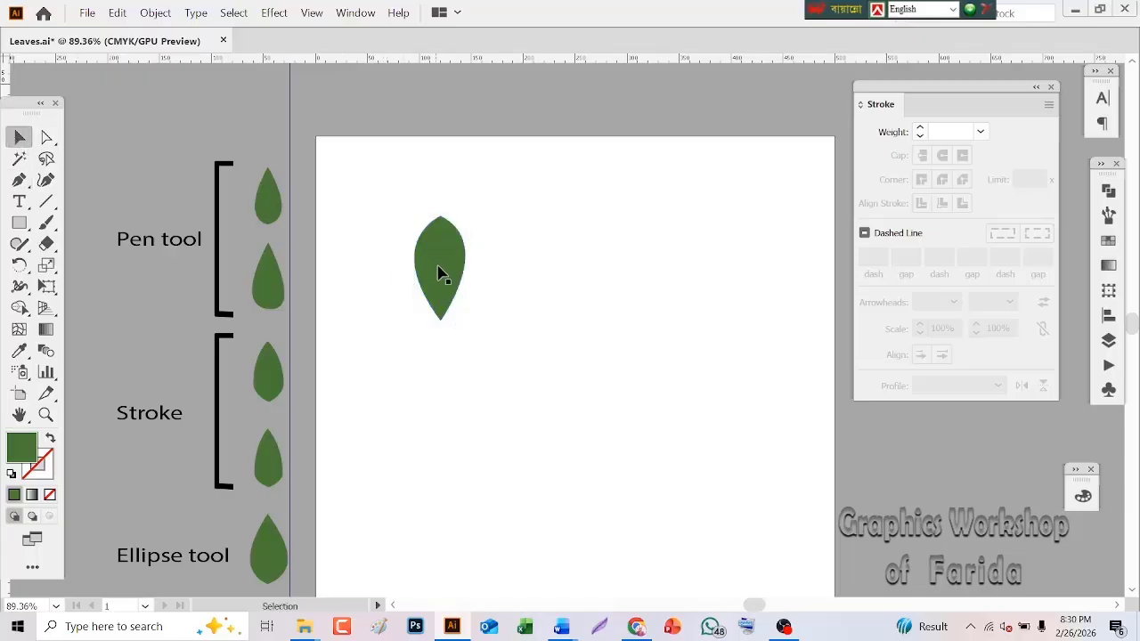
{"action": "left_click_drag", "start_coordinate": [439, 273], "coordinate": [693, 261]}
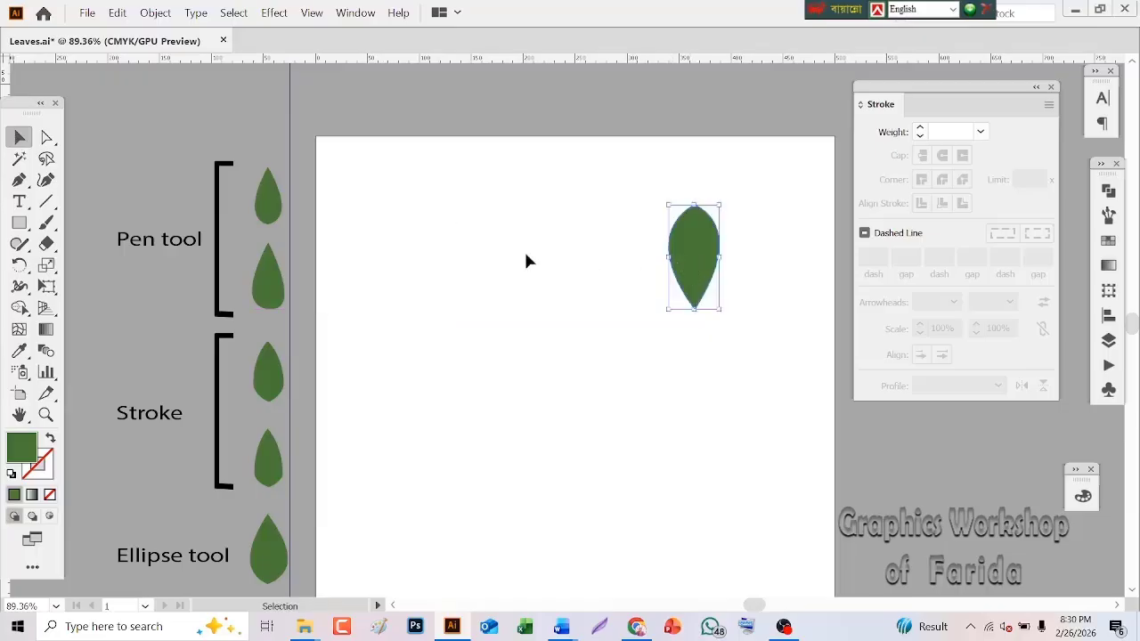
{"action": "left_click", "coordinate": [526, 260]}
Draw a second closed leaf with the Pen tool, using a pointed base and a smooth, rounded top
{"action": "left_click", "coordinate": [20, 180]}
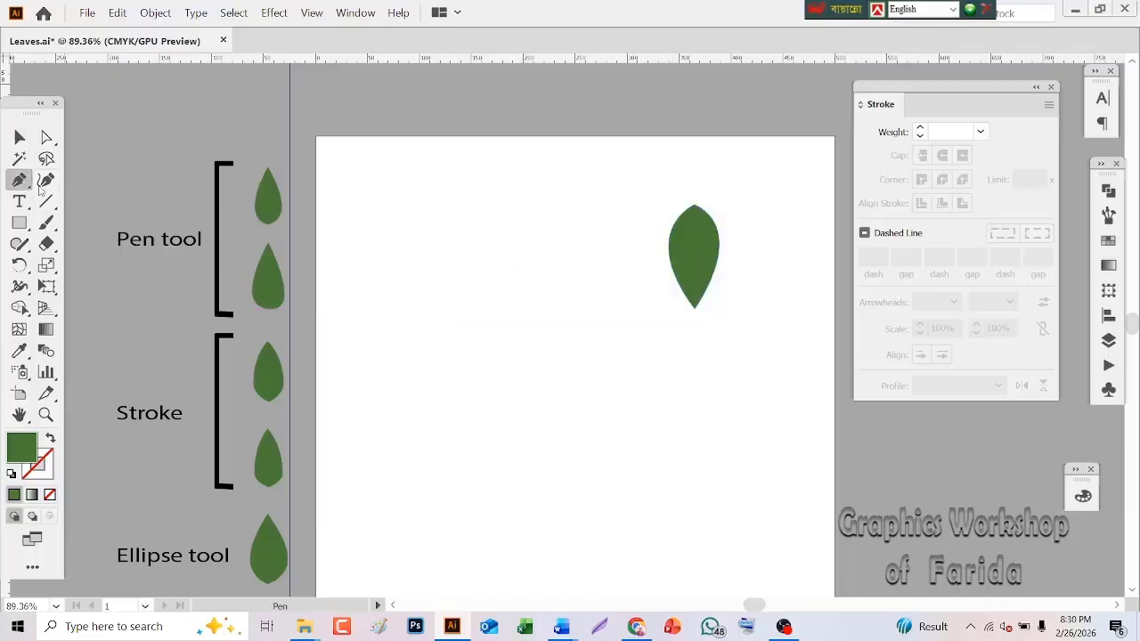
{"action": "left_click", "coordinate": [440, 294]}
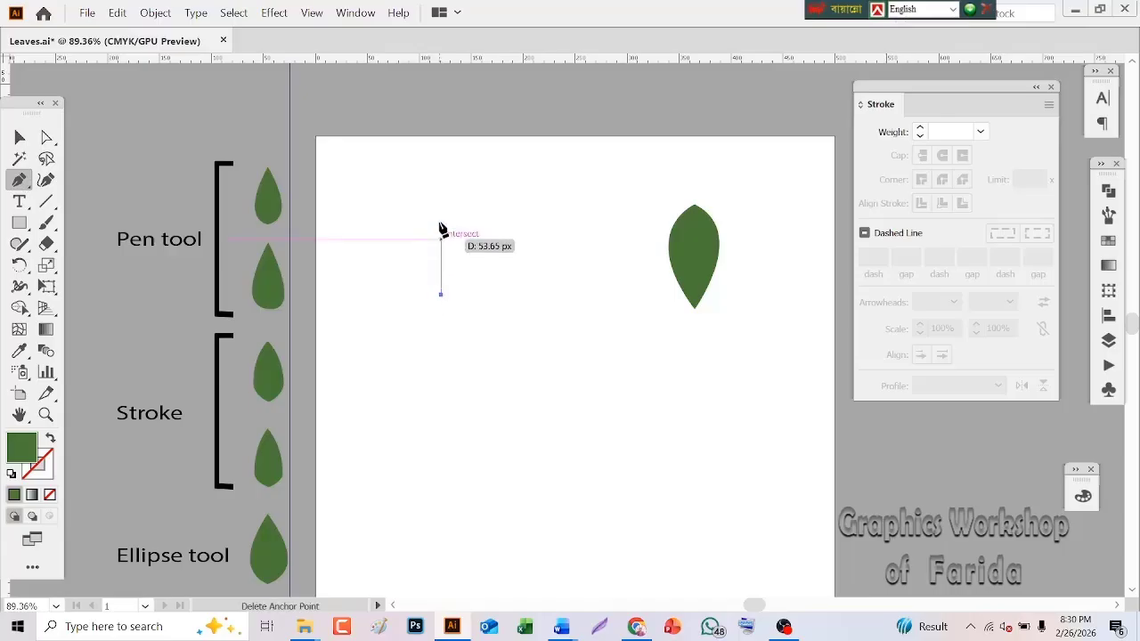
{"action": "left_click_drag", "start_coordinate": [438, 199], "coordinate": [488, 203]}
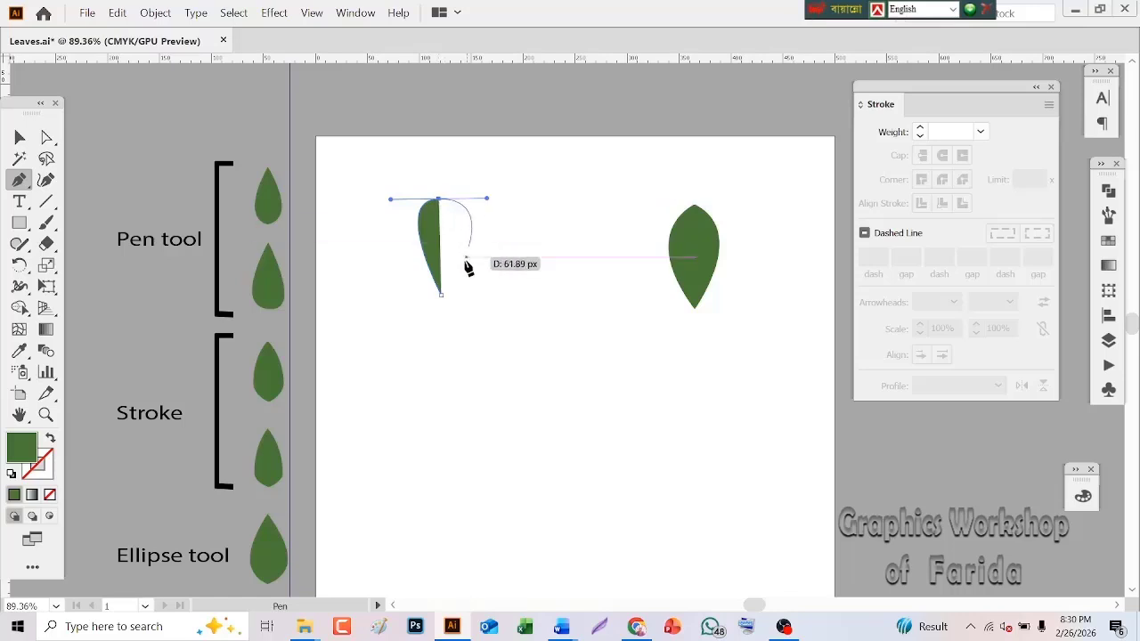
{"action": "left_click", "coordinate": [440, 295]}
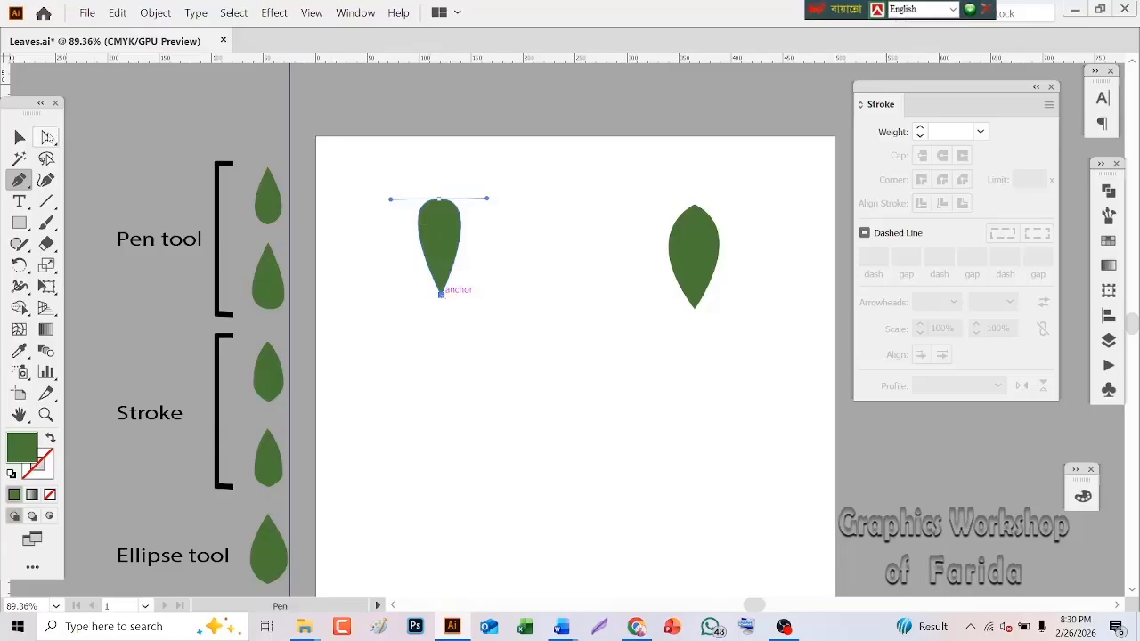
Place the second leaf beside the first and move both together to the artboard's upper left
{"action": "left_click", "coordinate": [19, 140]}
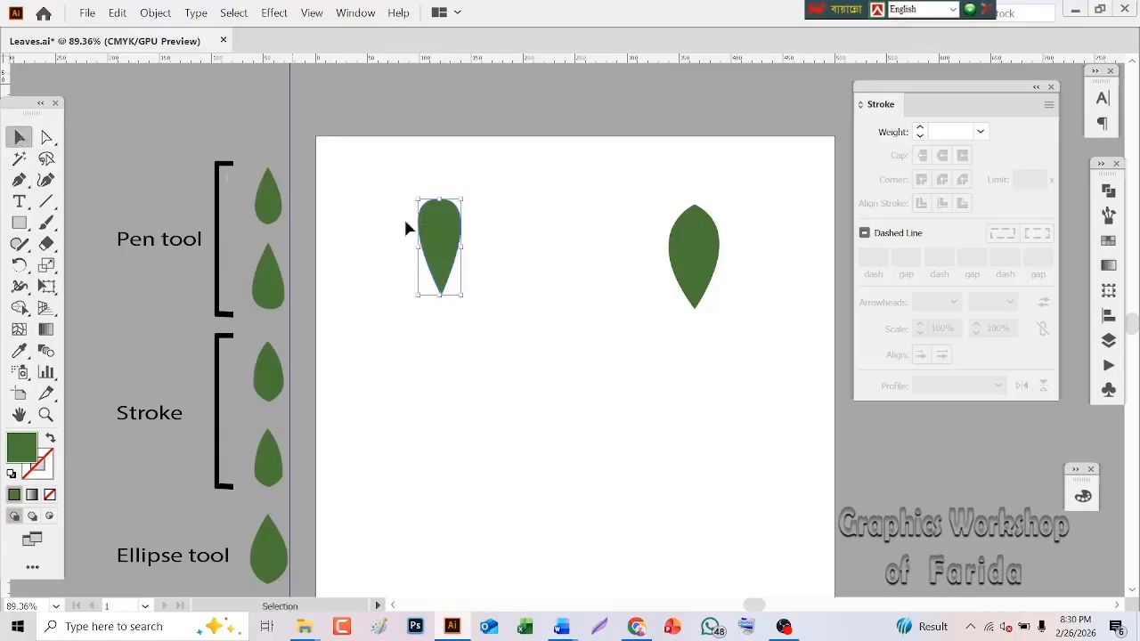
{"action": "left_click_drag", "start_coordinate": [441, 249], "coordinate": [613, 258]}
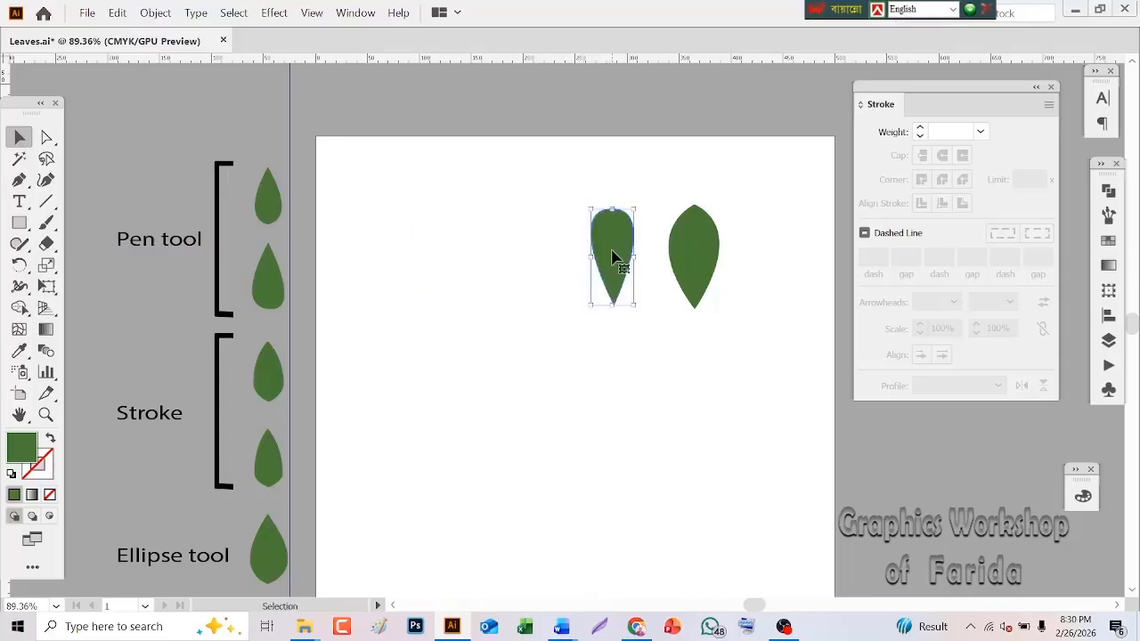
{"action": "left_click", "coordinate": [463, 284]}
{"action": "left_click_drag", "start_coordinate": [463, 283], "coordinate": [575, 260]}
{"action": "left_click_drag", "start_coordinate": [577, 256], "coordinate": [397, 203]}
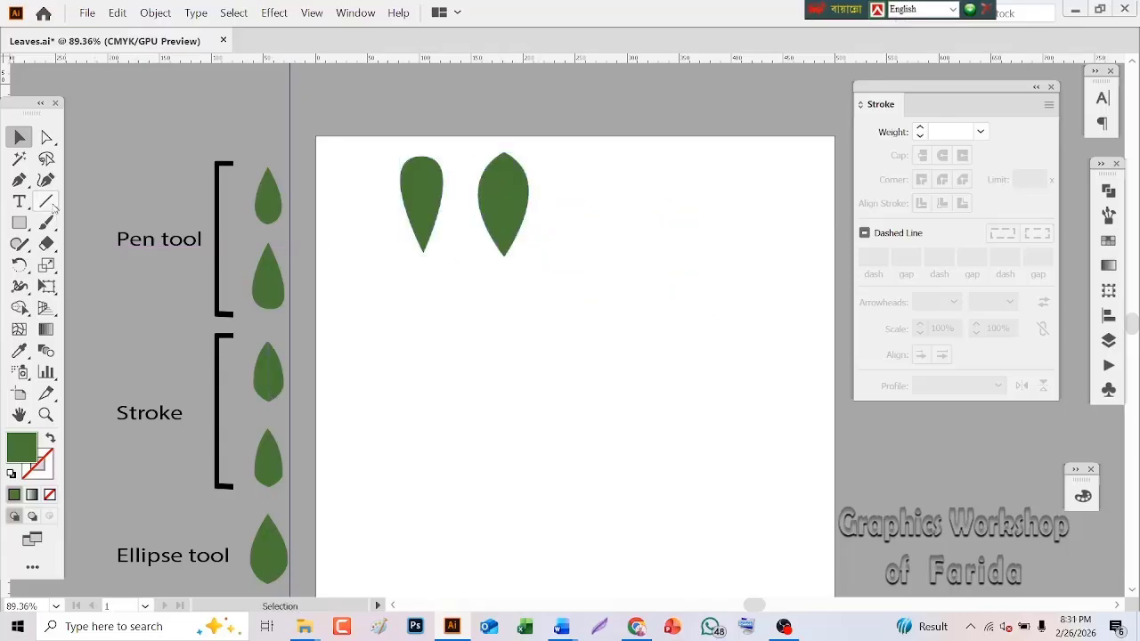
Swap fill and stroke so the stroke is green, and draw a short vertical line below the pen-drawn leaves
{"action": "left_click", "coordinate": [50, 438]}
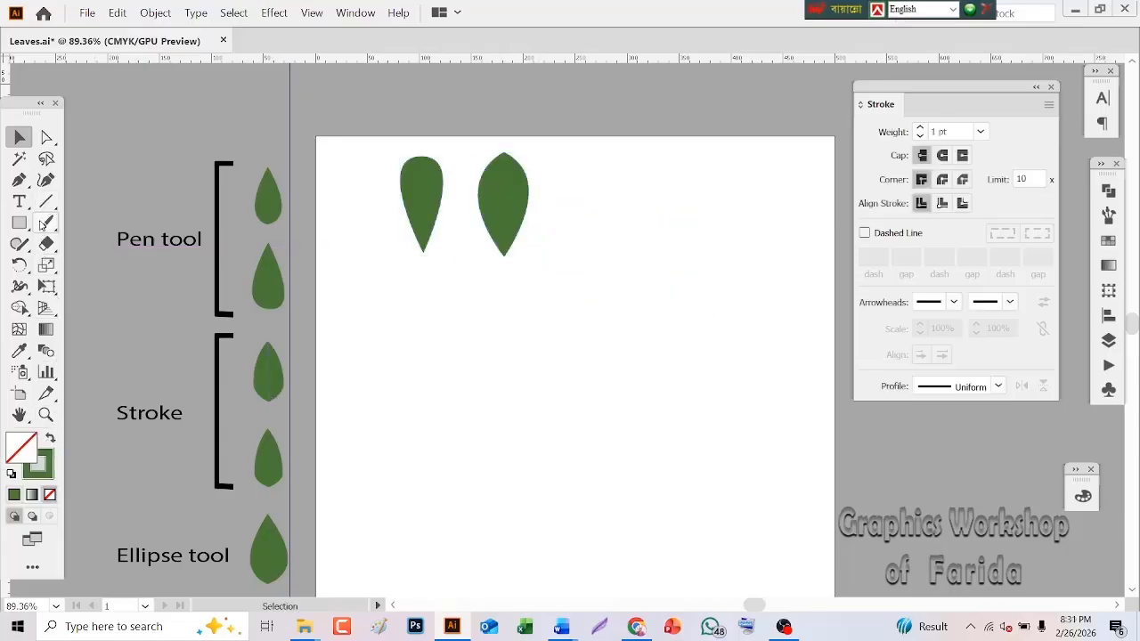
{"action": "left_click", "coordinate": [47, 201]}
{"action": "left_click_drag", "start_coordinate": [415, 335], "coordinate": [414, 412]}
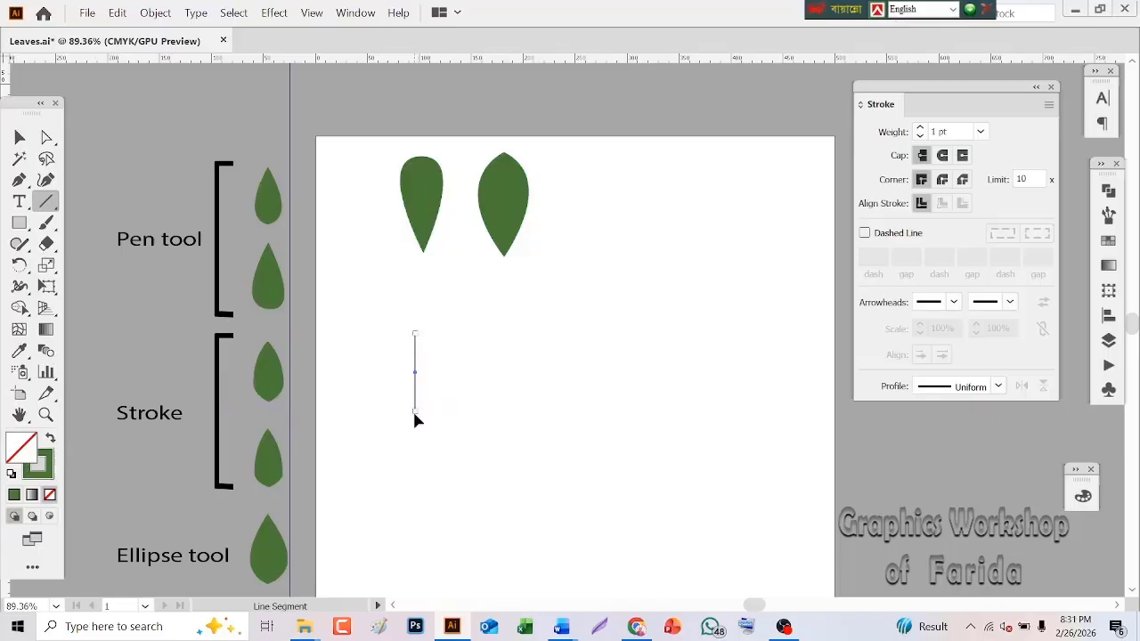
Widen the line's middle to about 38 pt with the Width tool, shift the width point upward to form a leaf, and deselect it
{"action": "left_click", "coordinate": [19, 287]}
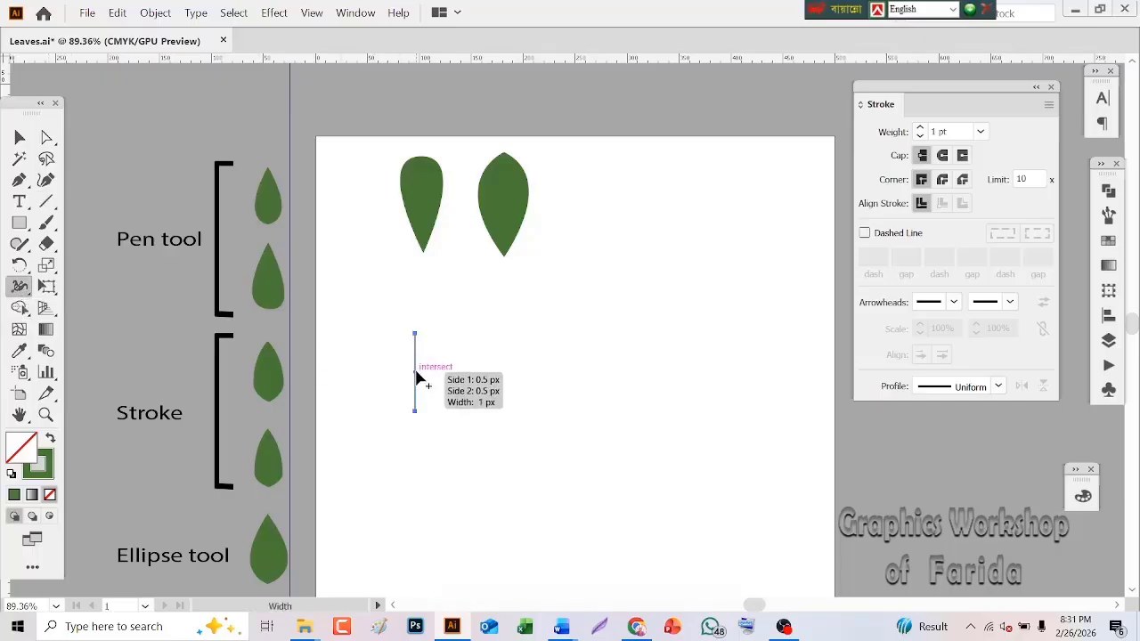
{"action": "left_click_drag", "start_coordinate": [416, 375], "coordinate": [434, 374]}
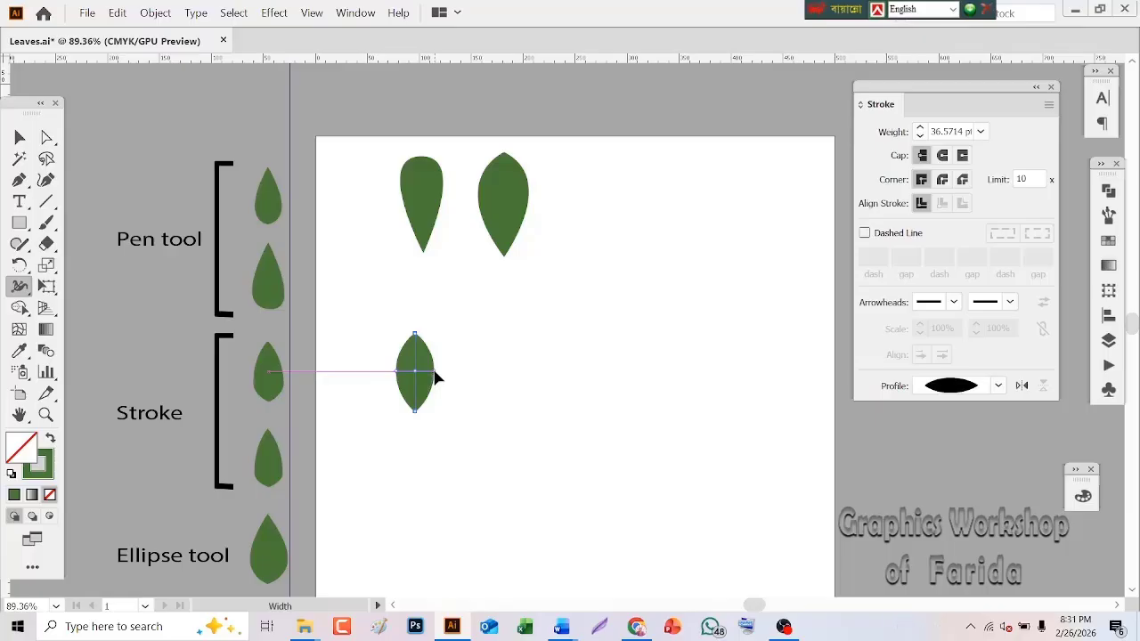
{"action": "left_click_drag", "start_coordinate": [436, 377], "coordinate": [415, 379]}
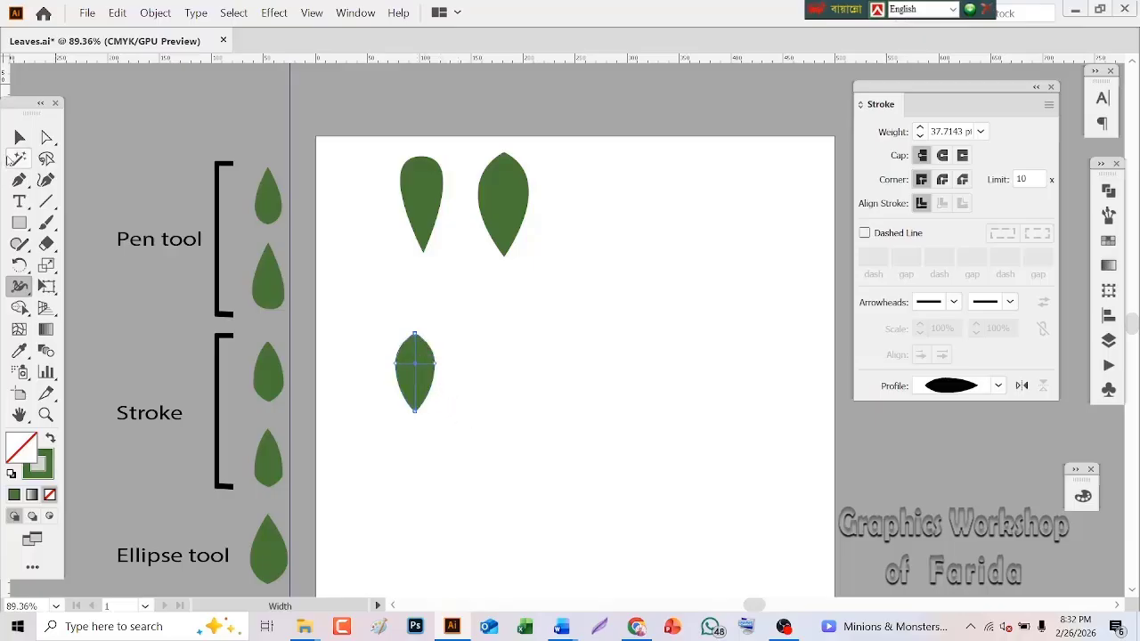
{"action": "left_click", "coordinate": [20, 137]}
{"action": "left_click", "coordinate": [353, 325]}
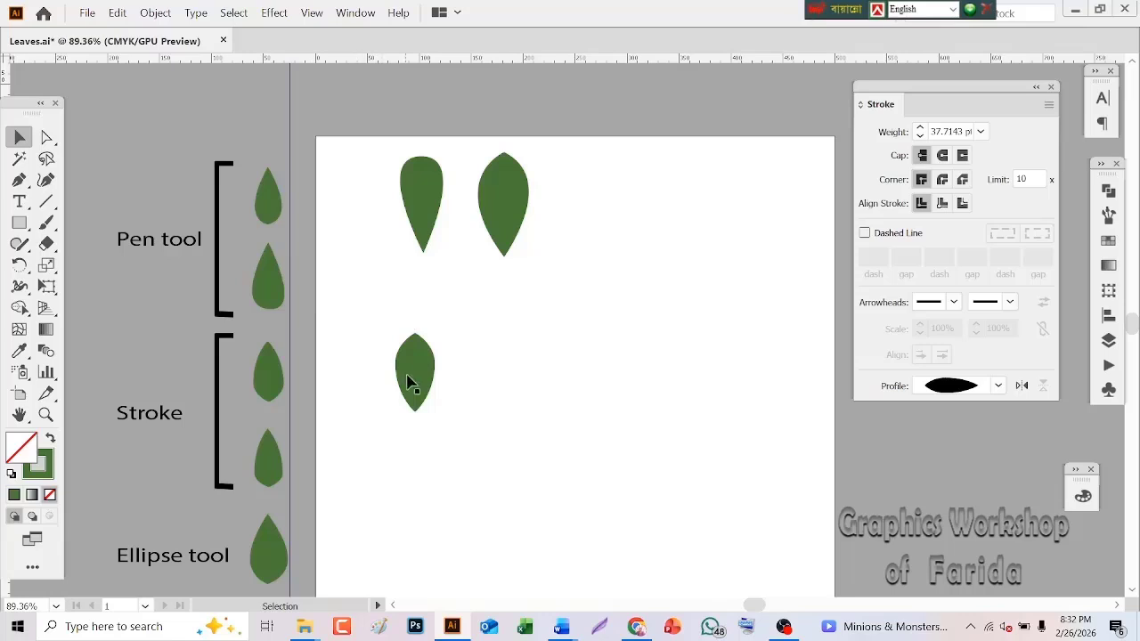
Draw another vertical line to the right of the stroke leaf and apply the lens-shaped width profile tapering at both ends
{"action": "left_click", "coordinate": [47, 201]}
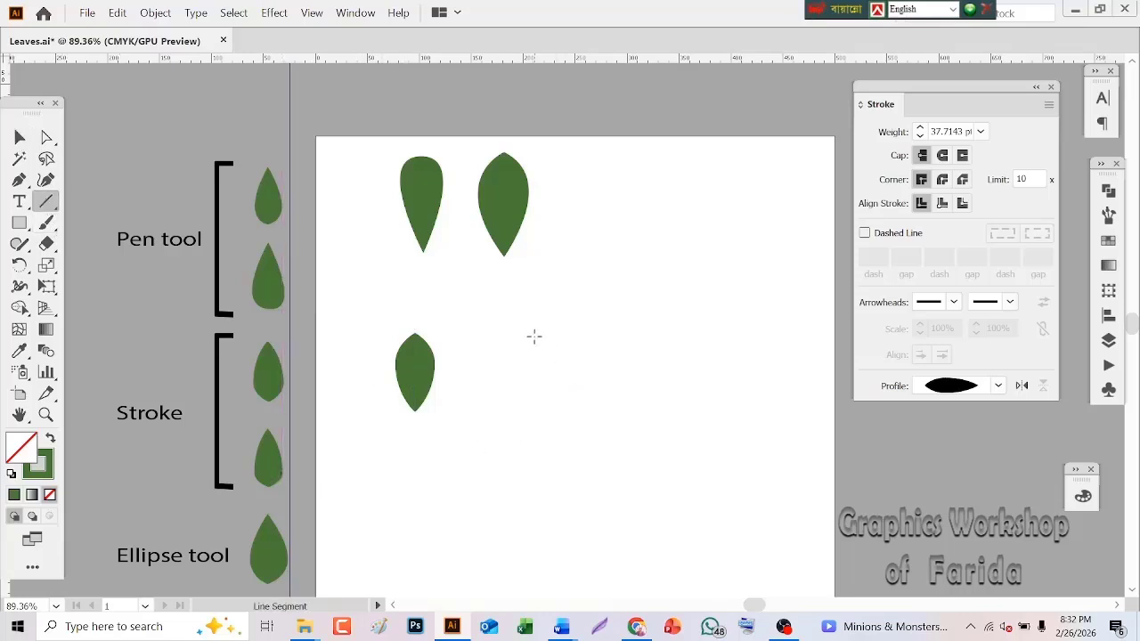
{"action": "left_click_drag", "start_coordinate": [535, 336], "coordinate": [535, 423]}
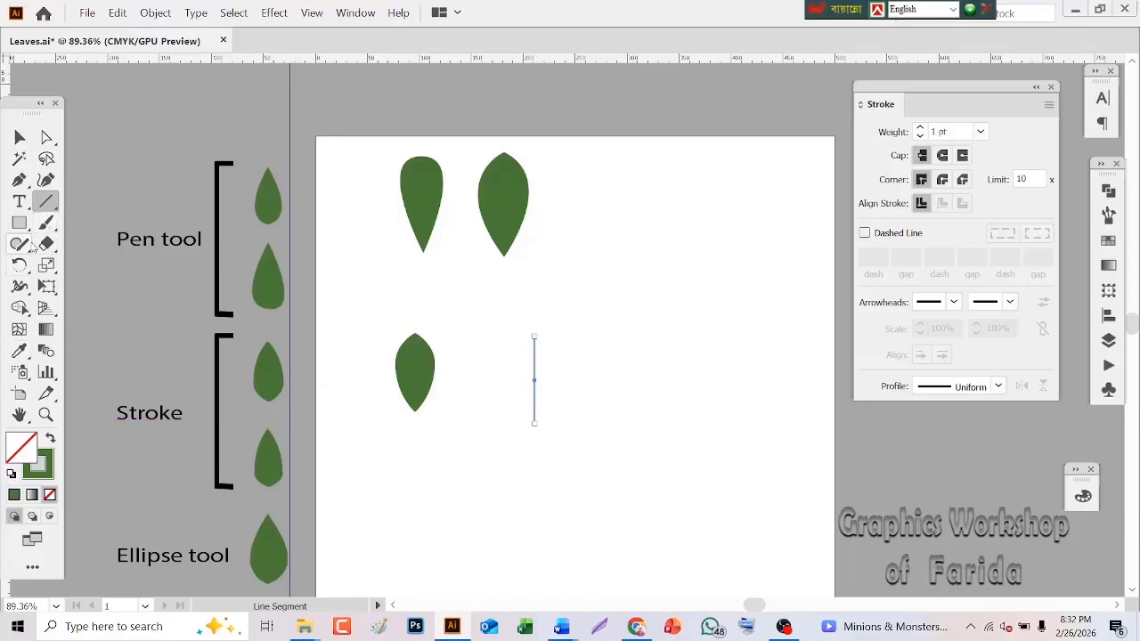
{"action": "left_click_drag", "start_coordinate": [923, 92], "coordinate": [795, 145]}
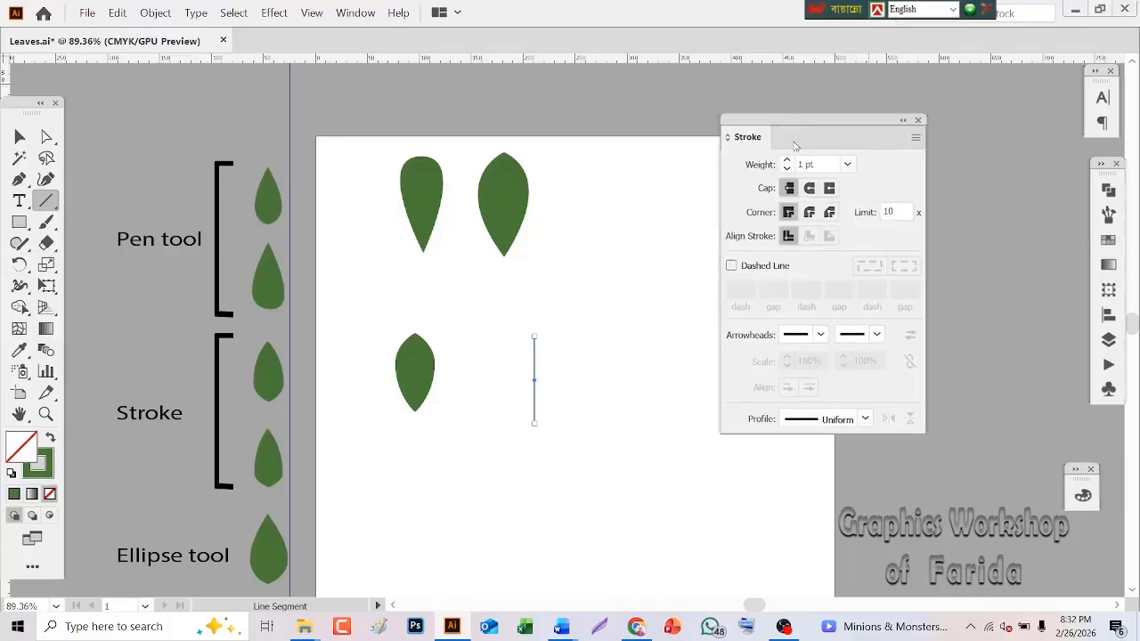
{"action": "left_click", "coordinate": [864, 421]}
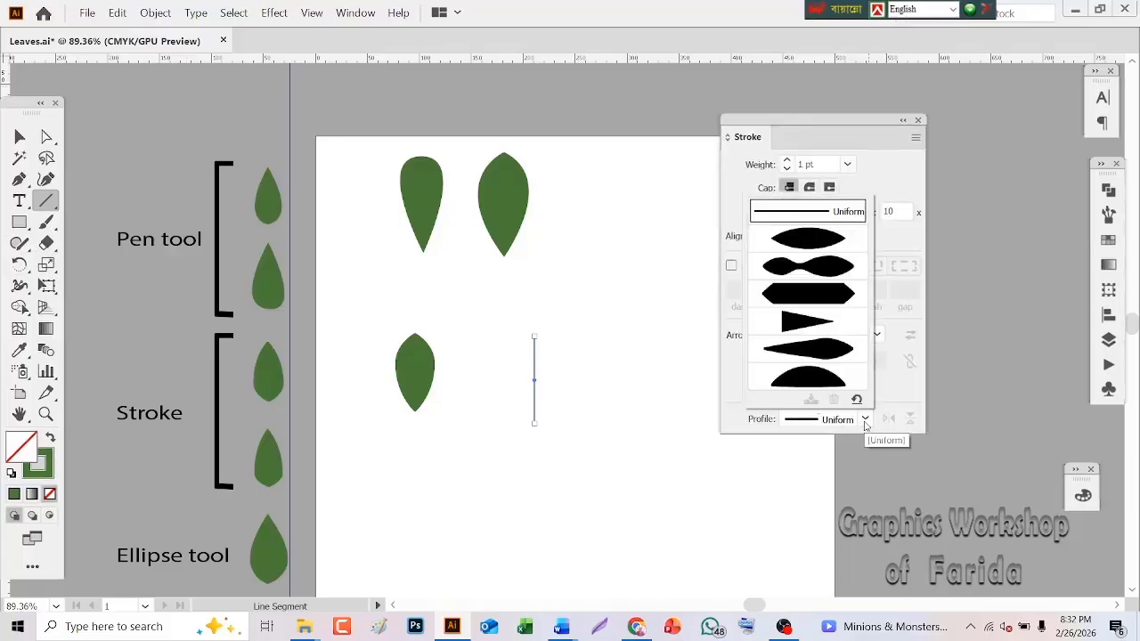
{"action": "left_click", "coordinate": [807, 239]}
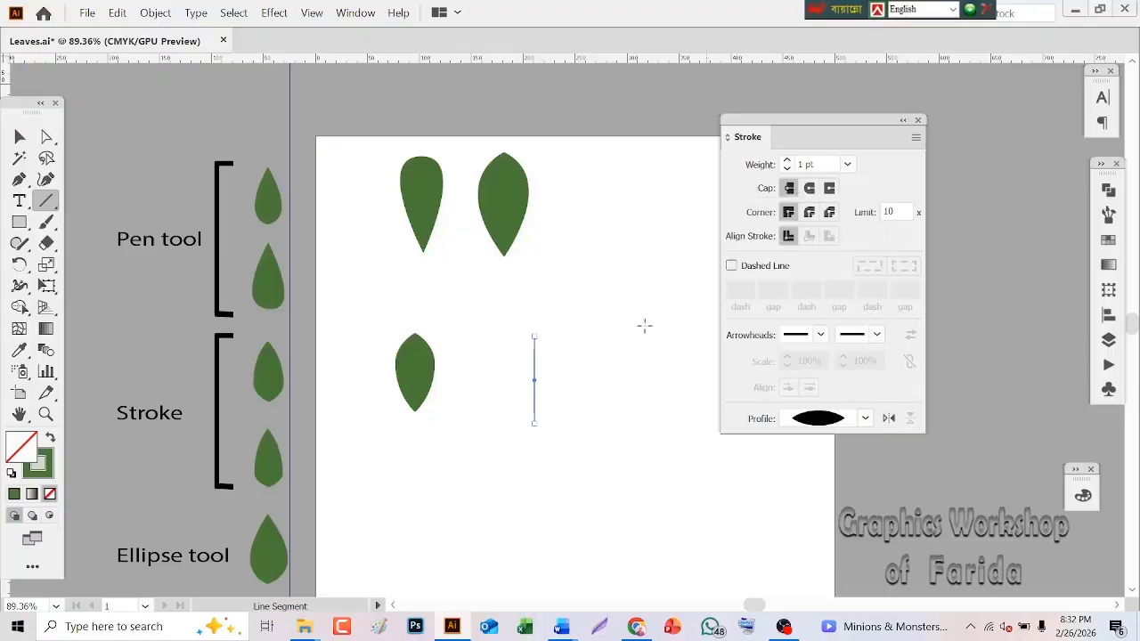
Increase the new line's stroke weight to 33 pt and deselect it
{"action": "left_click", "coordinate": [788, 160]}
{"action": "left_click", "coordinate": [787, 161]}
{"action": "left_click", "coordinate": [787, 160]}
{"action": "left_click", "coordinate": [787, 160]}
{"action": "left_click", "coordinate": [787, 160]}
{"action": "left_click", "coordinate": [788, 160]}
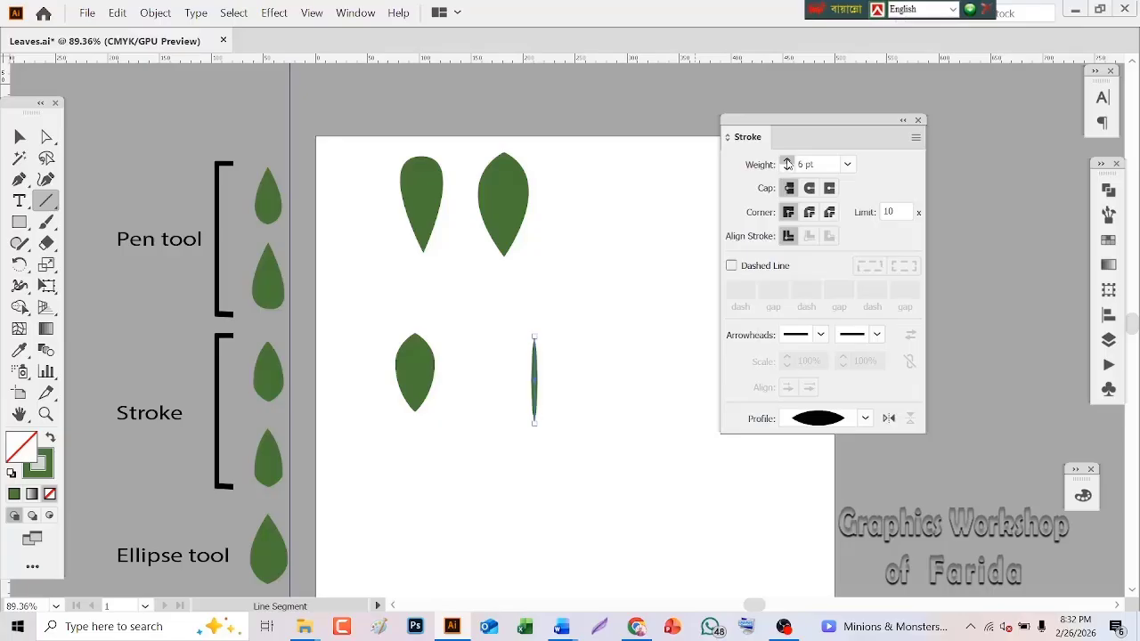
{"action": "left_click", "coordinate": [787, 160]}
{"action": "left_click", "coordinate": [787, 160]}
{"action": "left_click", "coordinate": [787, 160]}
{"action": "left_click", "coordinate": [787, 160]}
{"action": "left_click", "coordinate": [787, 160]}
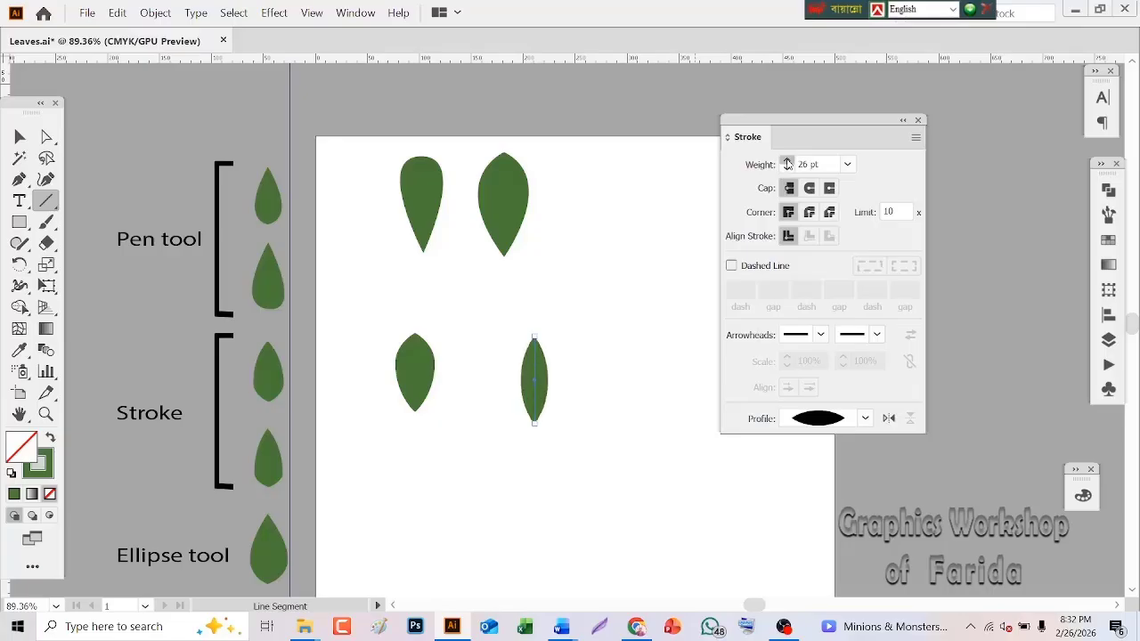
{"action": "left_click", "coordinate": [787, 160]}
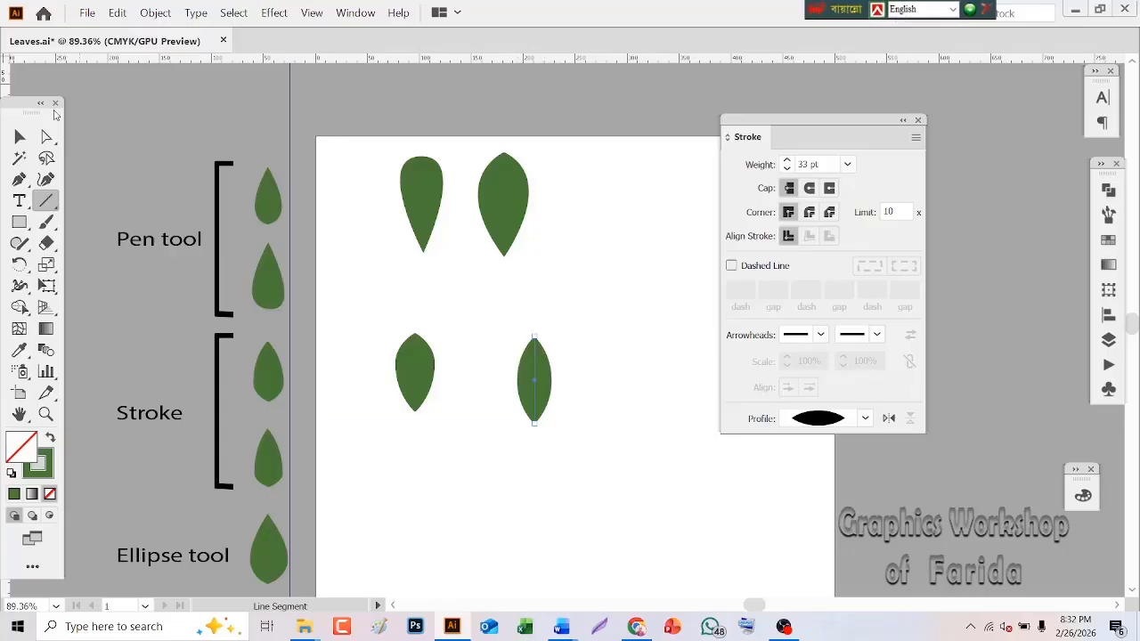
{"action": "left_click", "coordinate": [18, 136]}
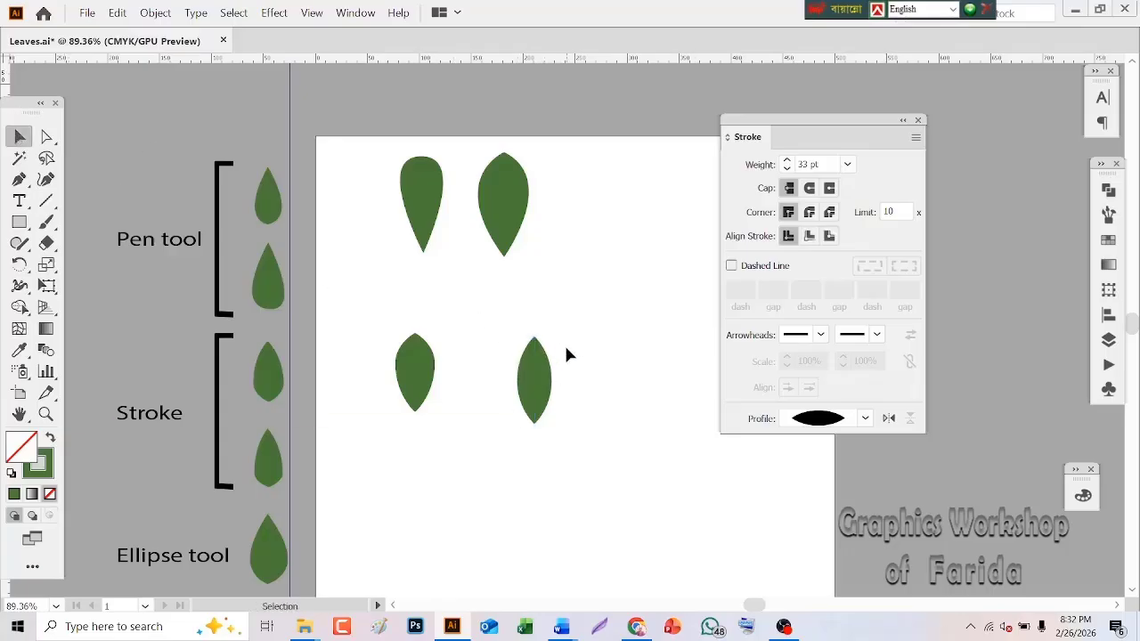
Directly select the 33 pt line and add an anchor point at its middle with Add Anchor Points
{"action": "key", "text": "a"}
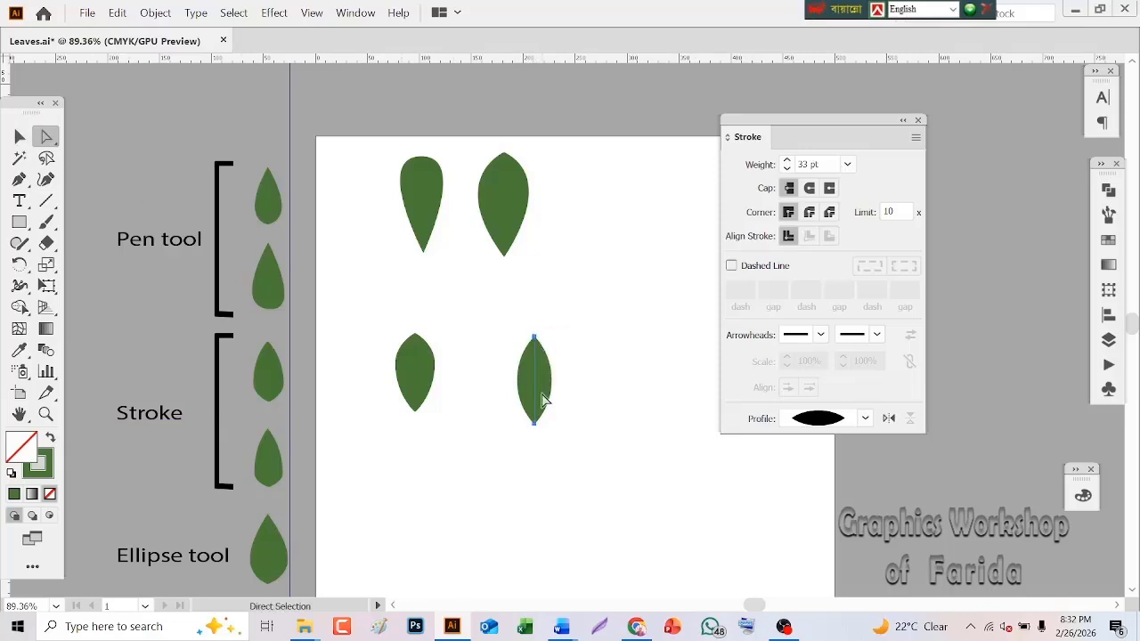
{"action": "left_click", "coordinate": [155, 13]}
{"action": "mouse_move", "coordinate": [271, 326]}
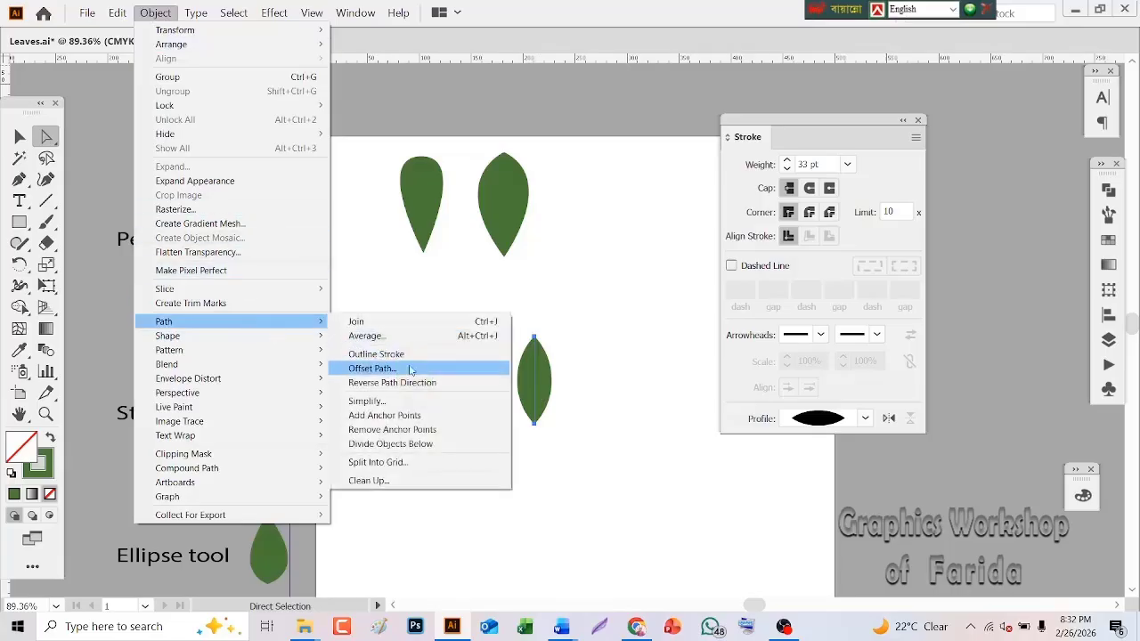
{"action": "left_click", "coordinate": [415, 422]}
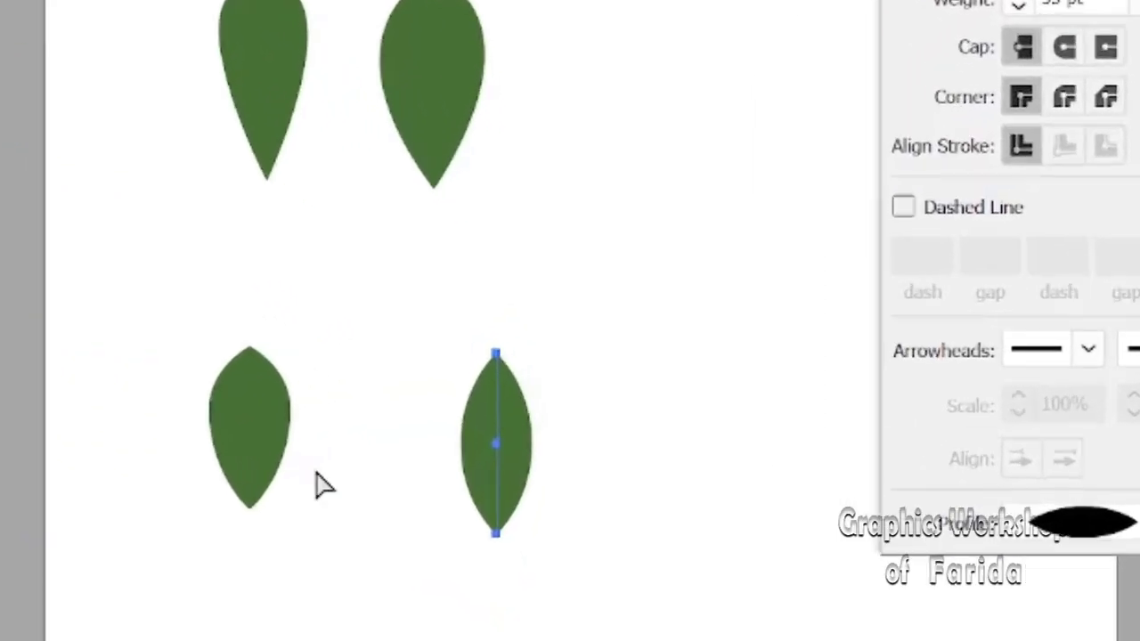
Select only the line's middle anchor and move it straight up to about X 210.57 px, Y 217 px to reshape the leaf
{"action": "left_click", "coordinate": [226, 514]}
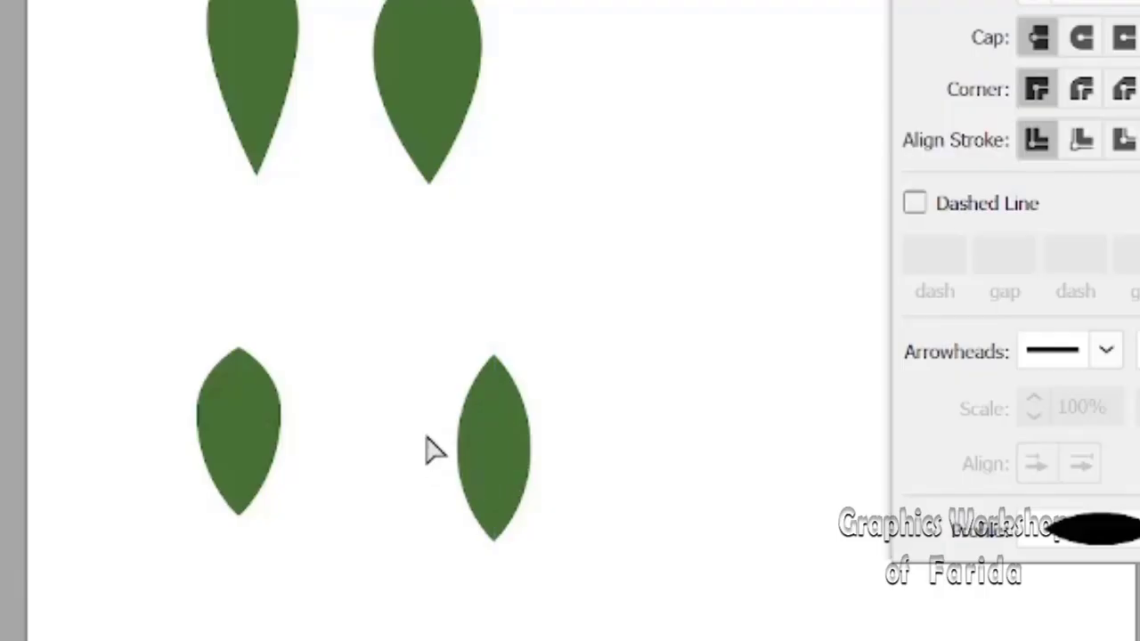
{"action": "left_click_drag", "start_coordinate": [427, 438], "coordinate": [571, 472]}
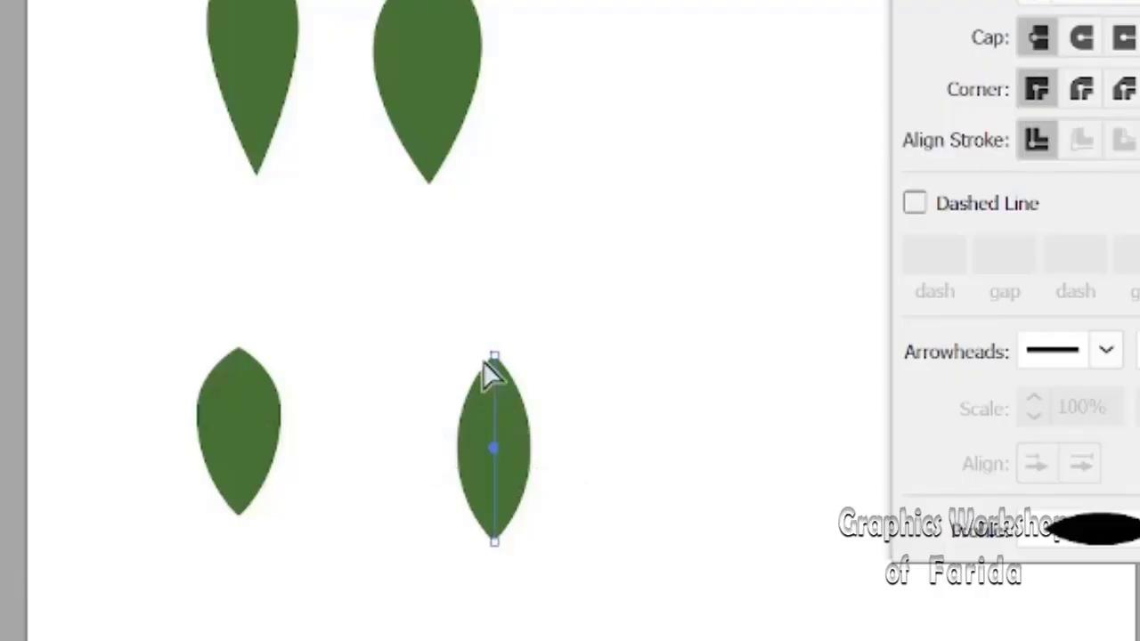
{"action": "left_click_drag", "start_coordinate": [494, 448], "coordinate": [496, 409]}
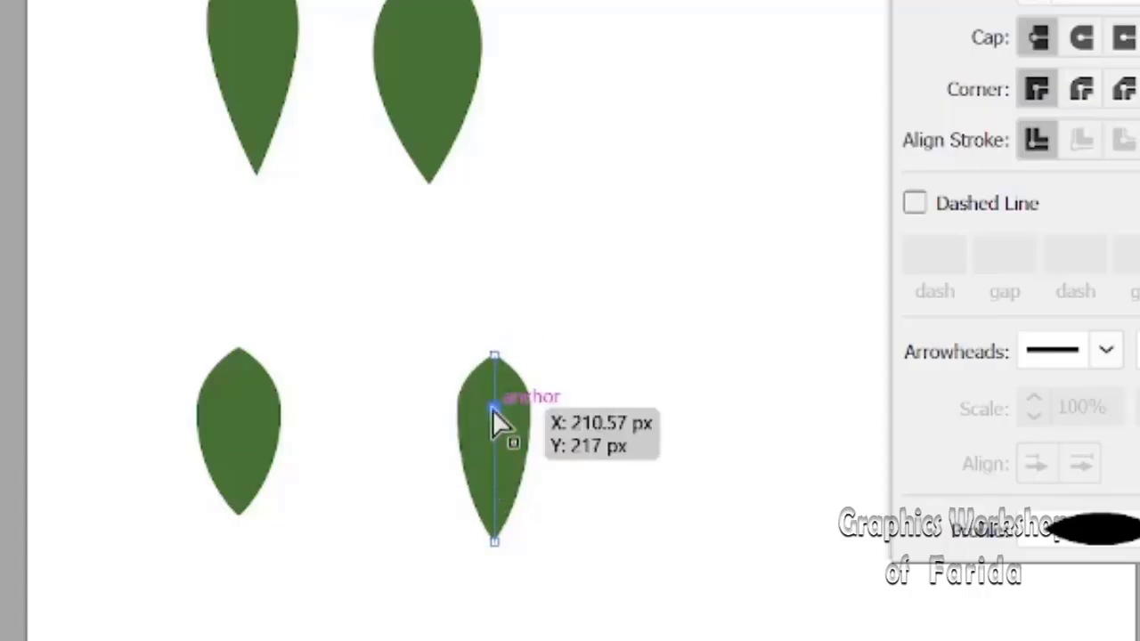
Move the line's middle anchor down into its lower half, and place the reshaped leaf beside the first stroke leaf
{"action": "left_click_drag", "start_coordinate": [494, 407], "coordinate": [495, 474]}
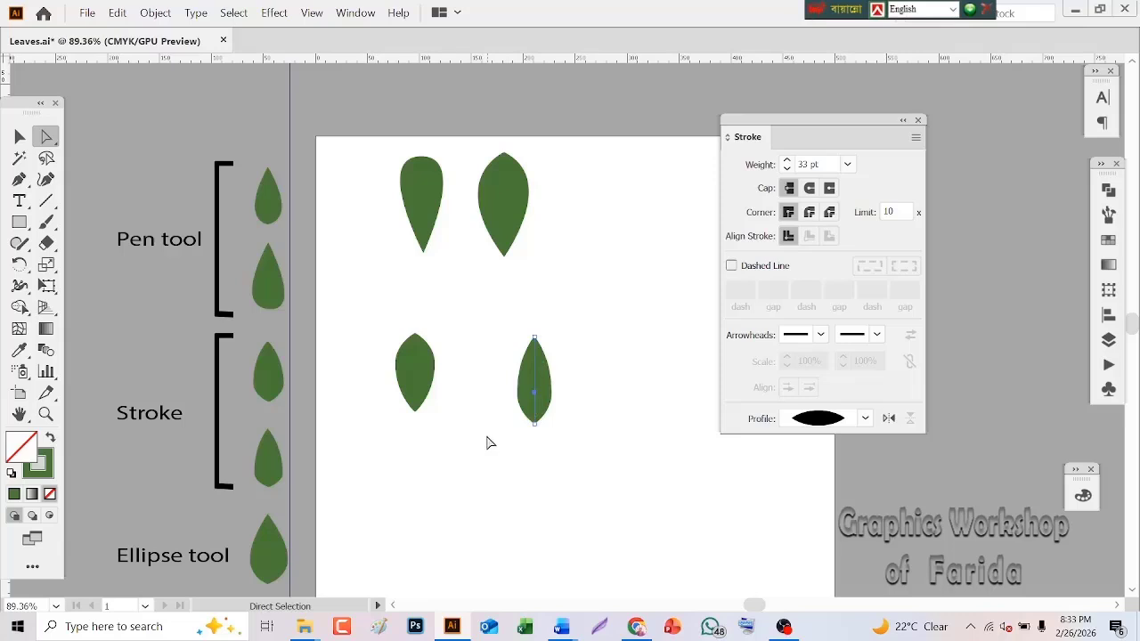
{"action": "left_click", "coordinate": [18, 135]}
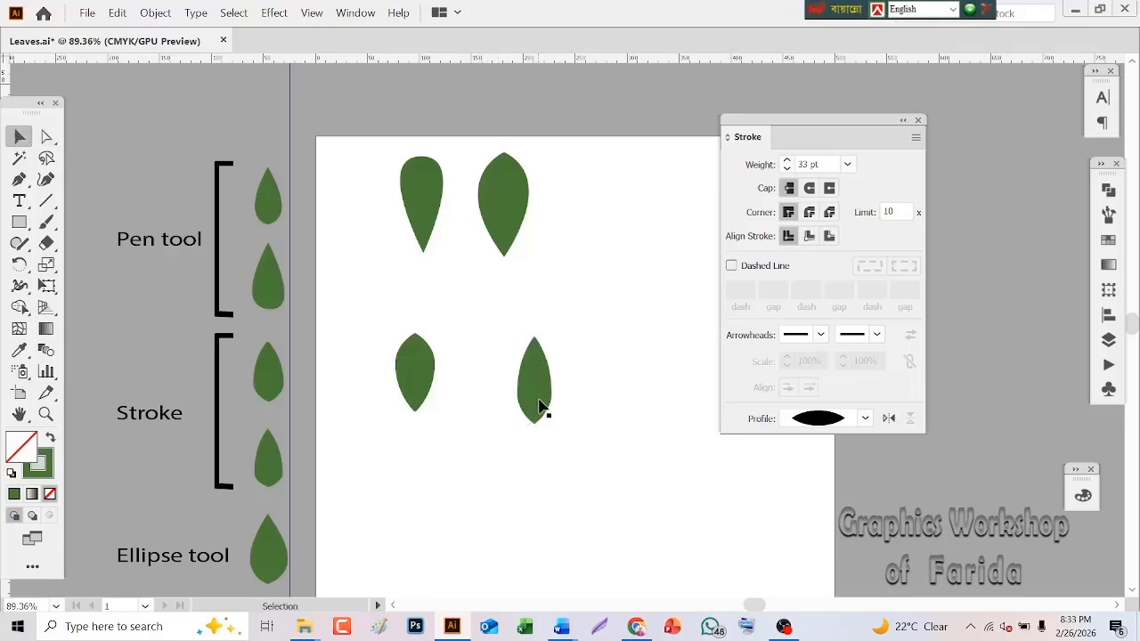
{"action": "left_click_drag", "start_coordinate": [543, 407], "coordinate": [498, 392]}
{"action": "left_click", "coordinate": [485, 462]}
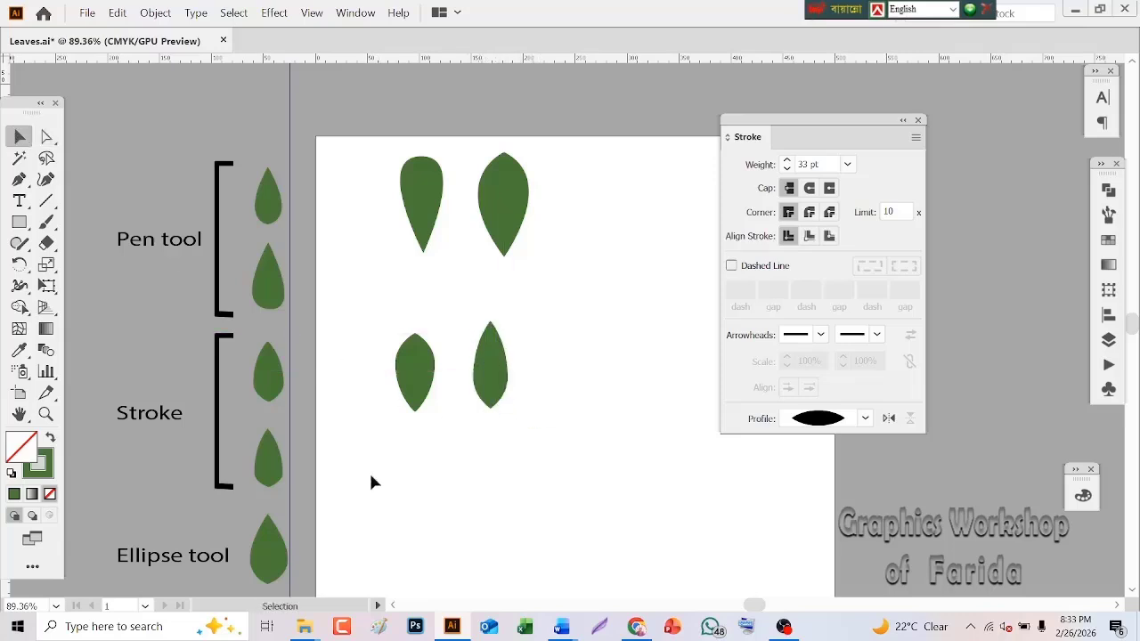
Draw an upright ellipse with the Ellipse tool in the empty area below the two stroke leaves
{"action": "left_click", "coordinate": [20, 224]}
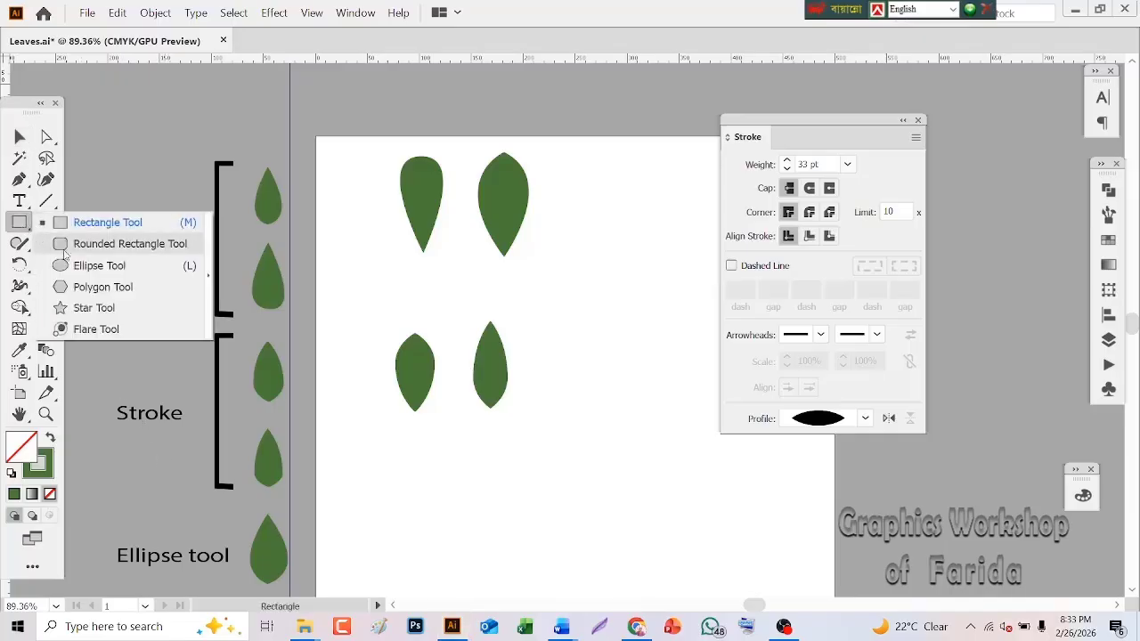
{"action": "left_click", "coordinate": [89, 266]}
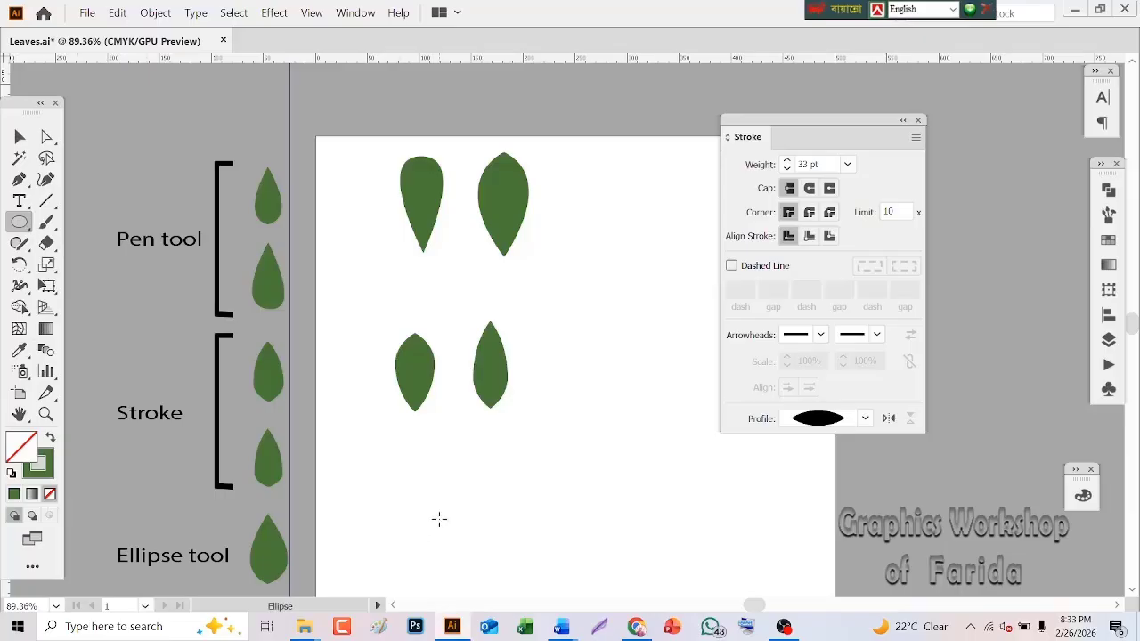
{"action": "mouse_move", "coordinate": [433, 500]}
{"action": "left_mouse_down"}
{"action": "mouse_move", "coordinate": [436, 543]}
{"action": "mouse_move", "coordinate": [474, 577]}
{"action": "mouse_move", "coordinate": [525, 560]}
{"action": "mouse_move", "coordinate": [483, 575]}
{"action": "left_mouse_up"}
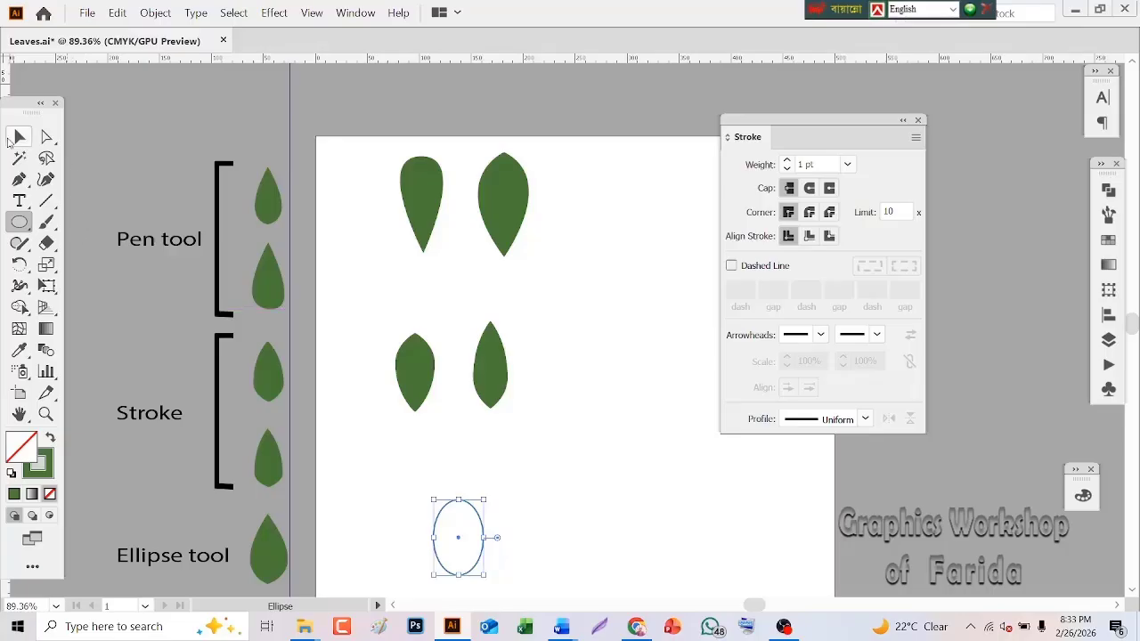
Convert the ellipse's top and bottom anchors to sharp corners with the Anchor Point tool and deselect the shape
{"action": "left_click", "coordinate": [18, 179]}
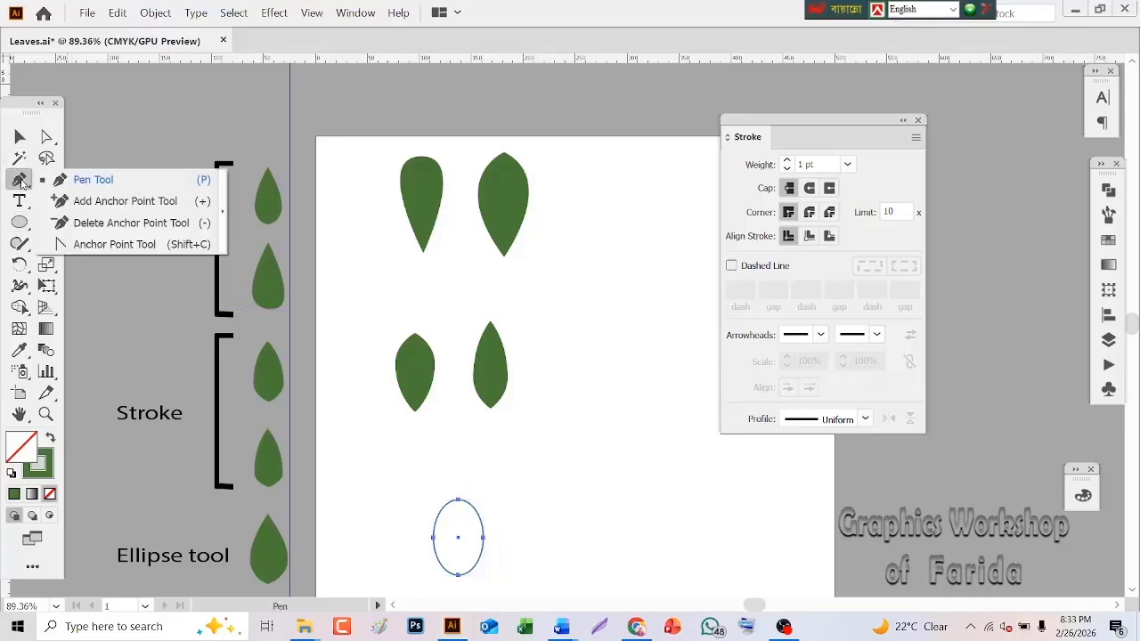
{"action": "left_click", "coordinate": [142, 246]}
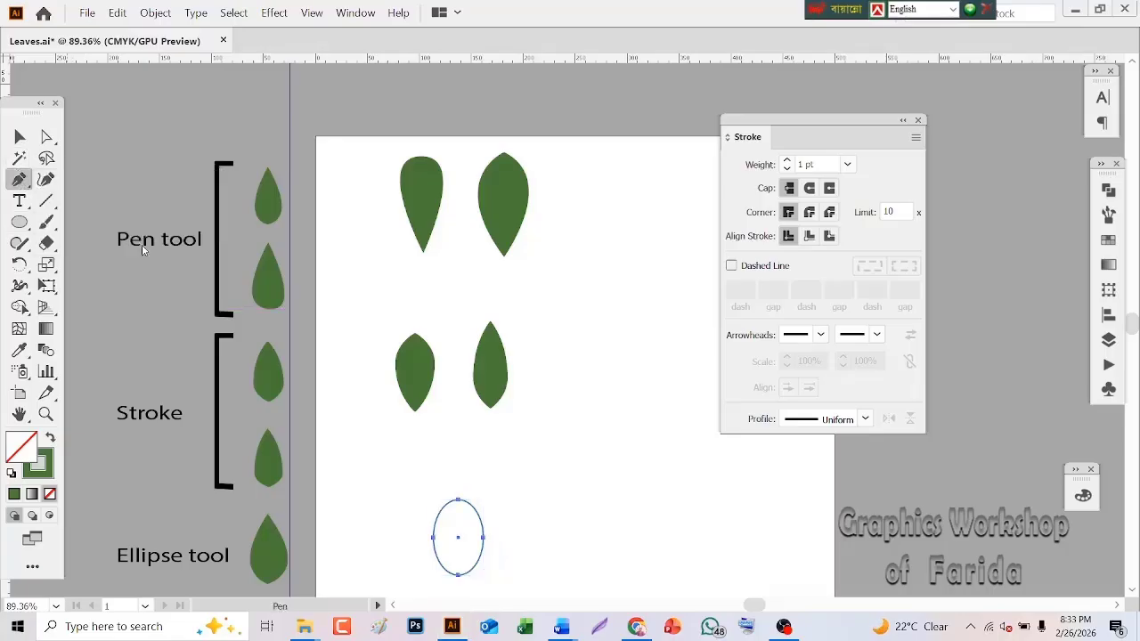
{"action": "left_click", "coordinate": [457, 501]}
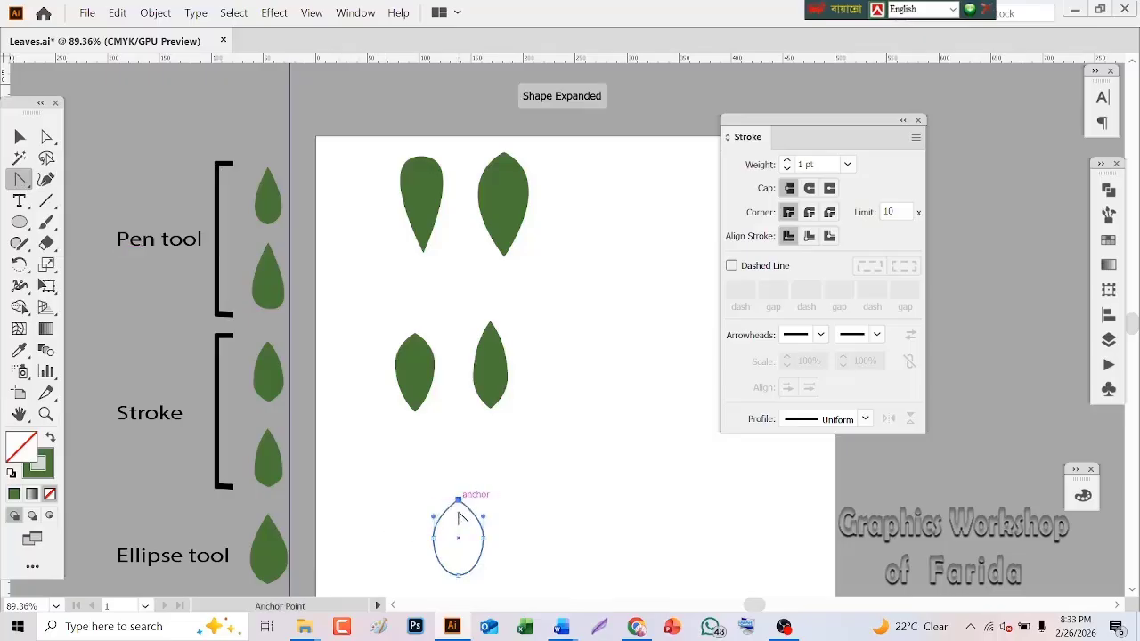
{"action": "left_click", "coordinate": [458, 575]}
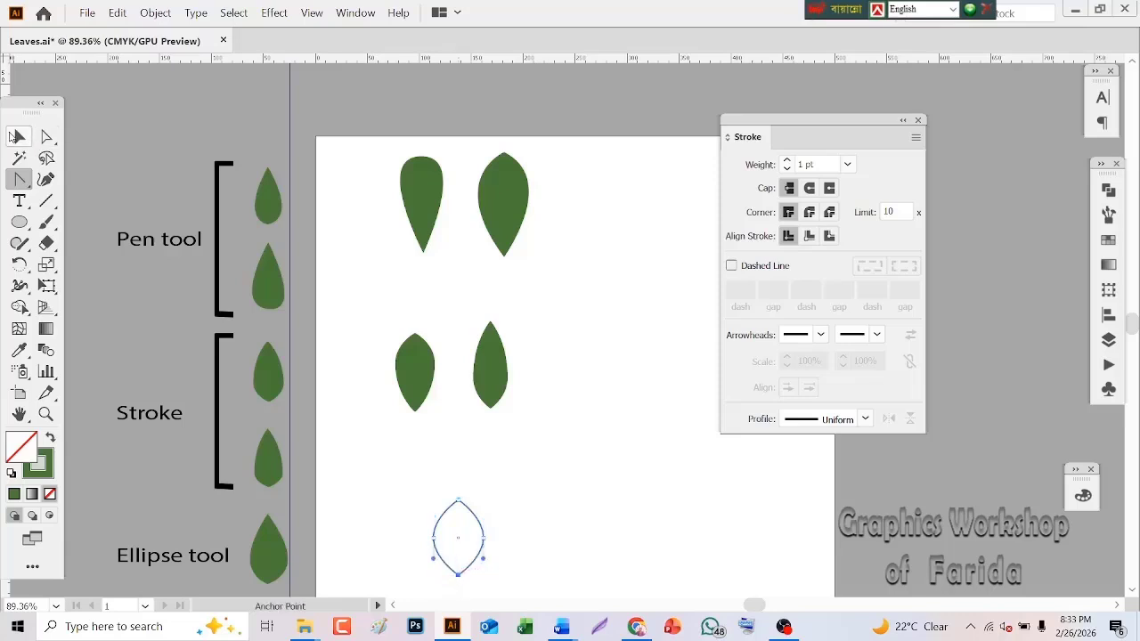
{"action": "left_click", "coordinate": [19, 136]}
{"action": "left_click", "coordinate": [512, 504]}
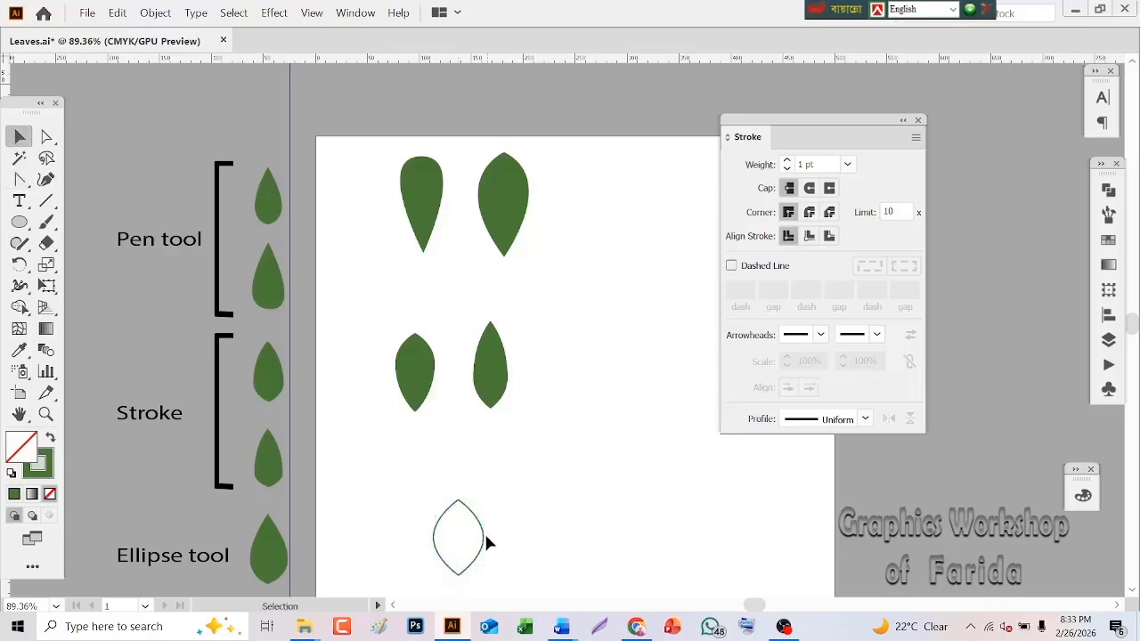
Narrow the pointed ellipse, move it up closer to the stroke leaves, and swap its green stroke to the fill
{"action": "left_click", "coordinate": [484, 538]}
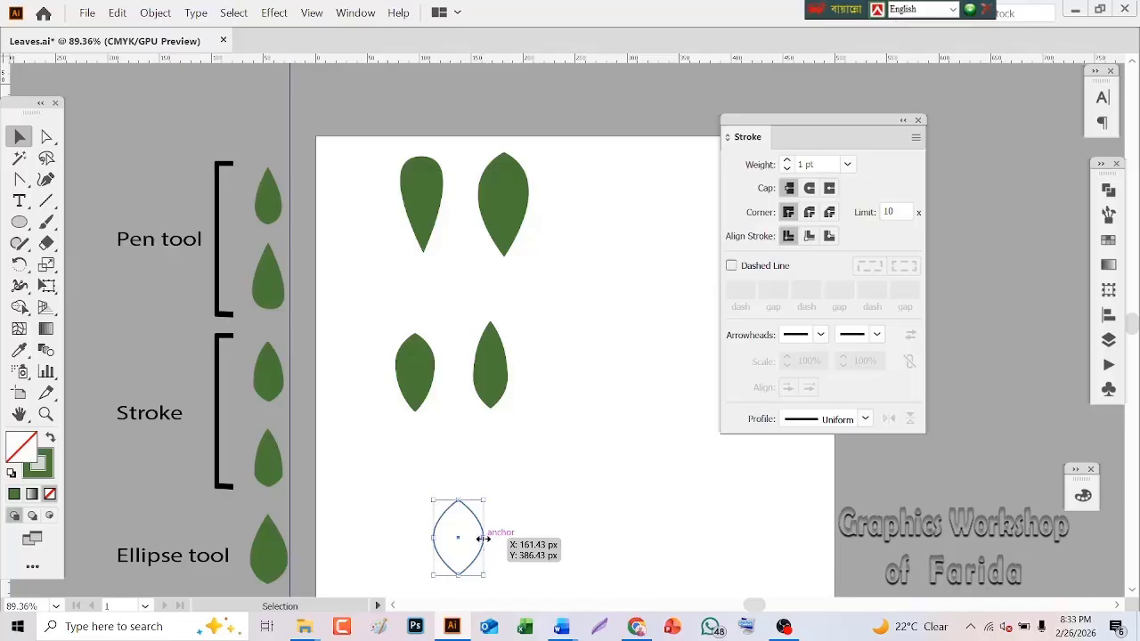
{"action": "mouse_move", "coordinate": [482, 537]}
{"action": "left_mouse_down"}
{"action": "mouse_move", "coordinate": [465, 538]}
{"action": "mouse_move", "coordinate": [470, 492]}
{"action": "left_mouse_up"}
{"action": "left_click", "coordinate": [50, 437]}
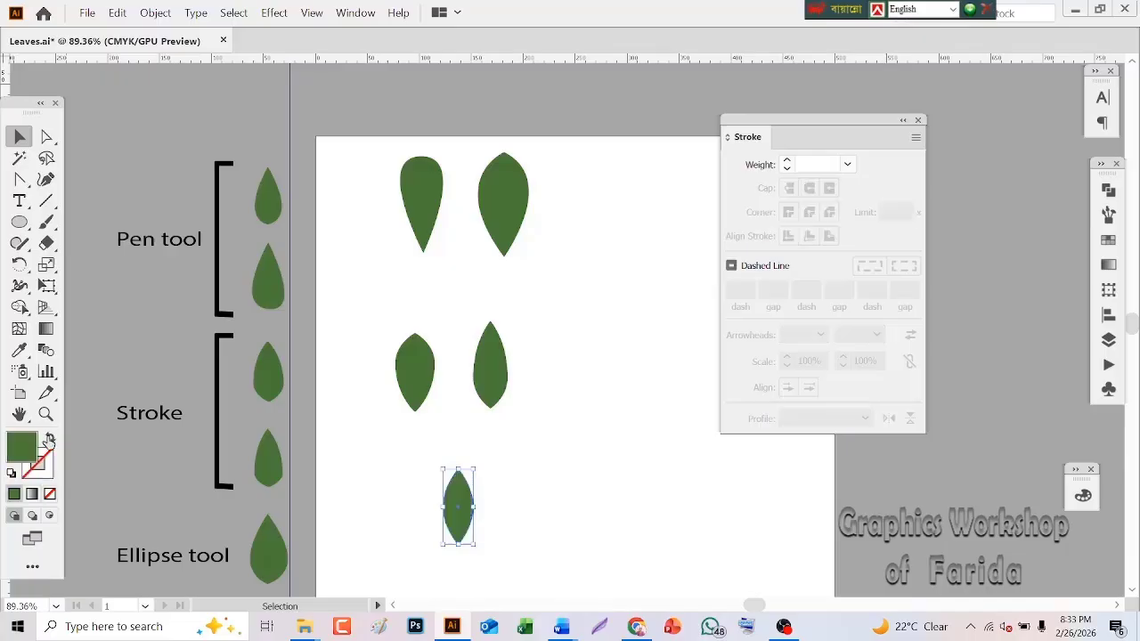
{"action": "left_click", "coordinate": [573, 550]}
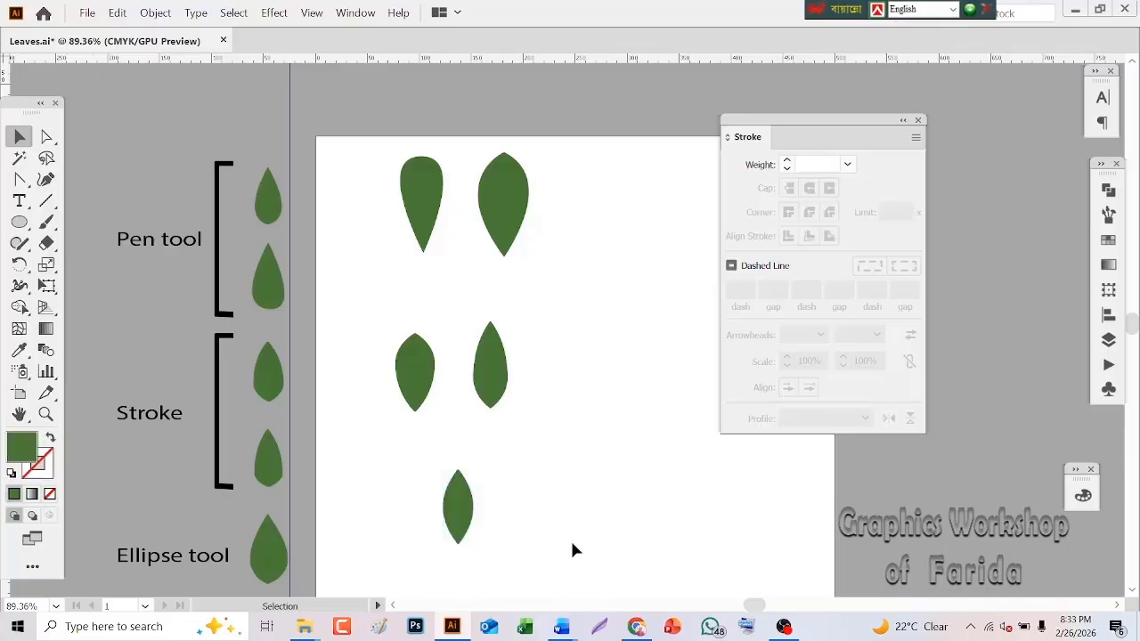
Directly select the two side anchors of the pointed ellipse and move them straight up so its upper part is fuller
{"action": "left_click", "coordinate": [456, 517]}
{"action": "left_click", "coordinate": [47, 138]}
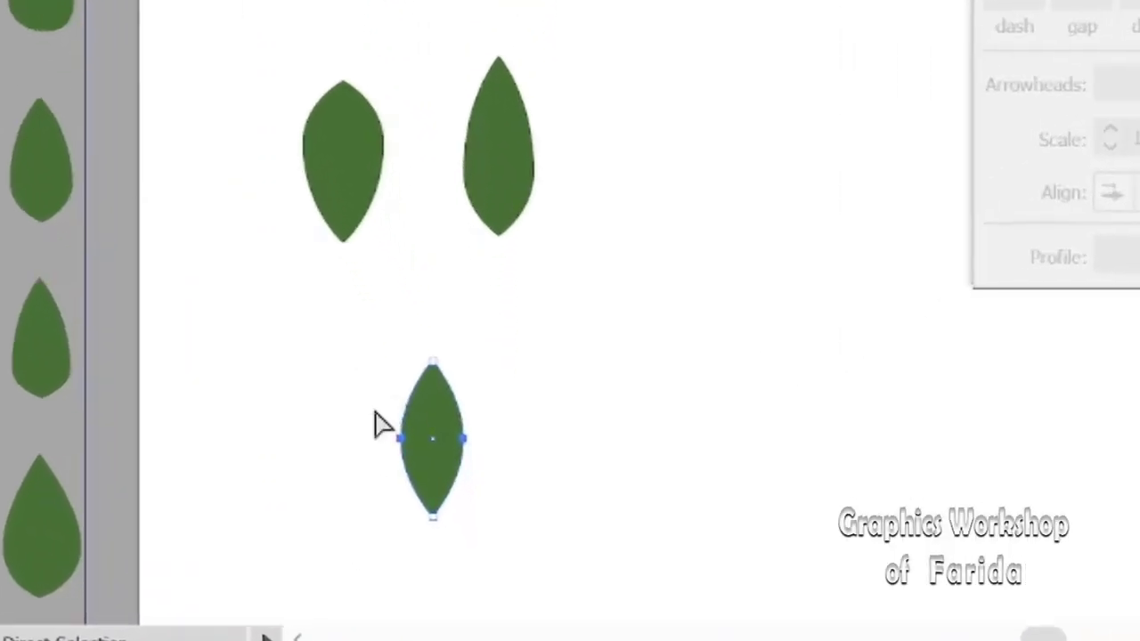
{"action": "left_click_drag", "start_coordinate": [374, 418], "coordinate": [519, 488]}
{"action": "left_click_drag", "start_coordinate": [465, 457], "coordinate": [463, 420]}
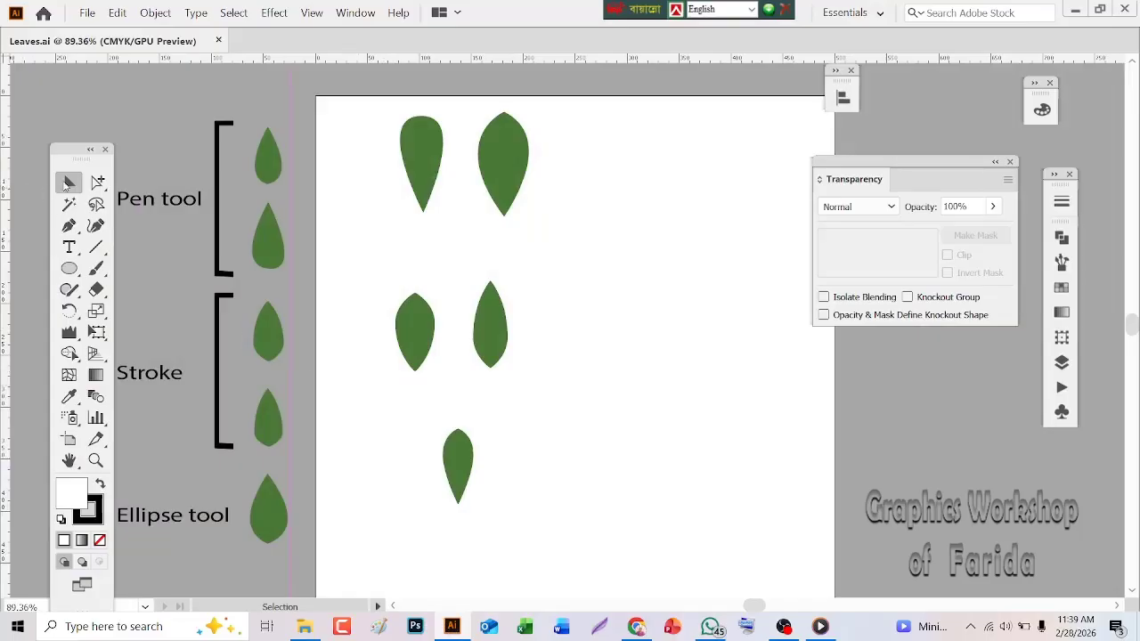
Draw a green circle beside the ellipse leaf and duplicate it horizontally to the right so the two circles partly overlap
{"action": "left_click", "coordinate": [69, 182]}
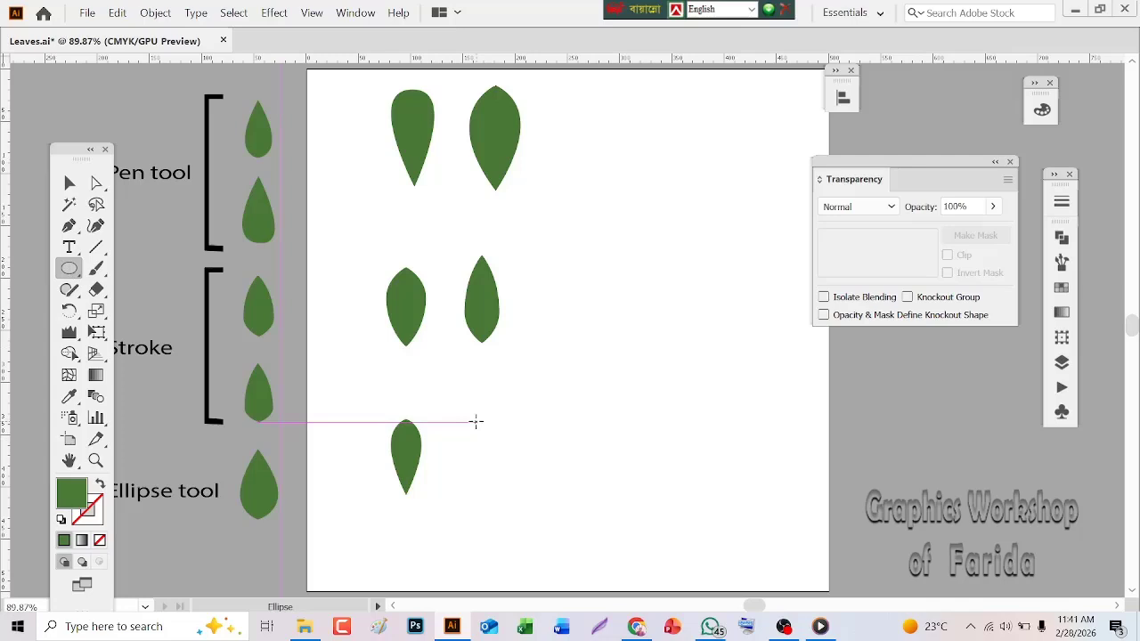
{"action": "left_click_drag", "start_coordinate": [475, 420], "coordinate": [567, 515]}
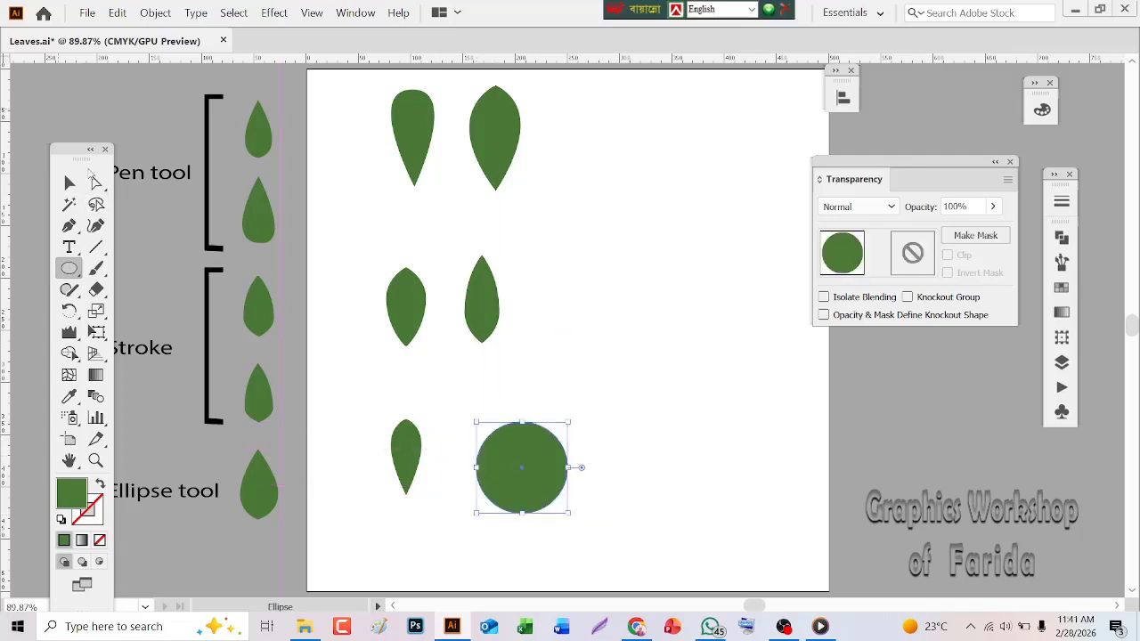
{"action": "left_click", "coordinate": [70, 183]}
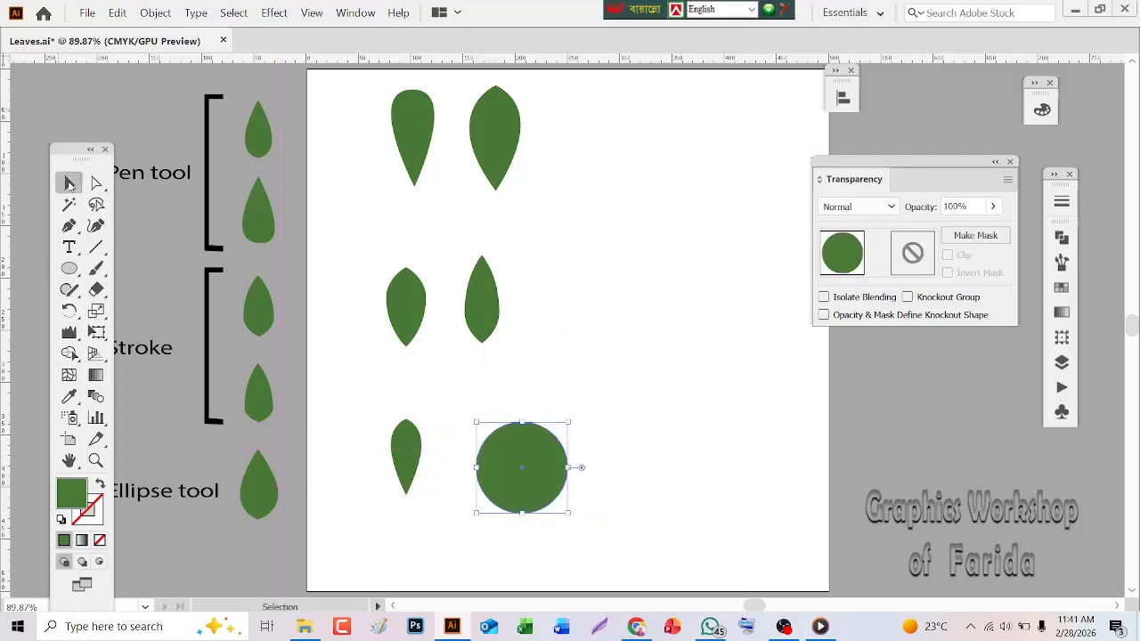
{"action": "key", "text": "ctrl+shift+a"}
{"action": "left_click", "coordinate": [532, 489]}
{"action": "left_click_drag", "start_coordinate": [529, 496], "coordinate": [590, 490]}
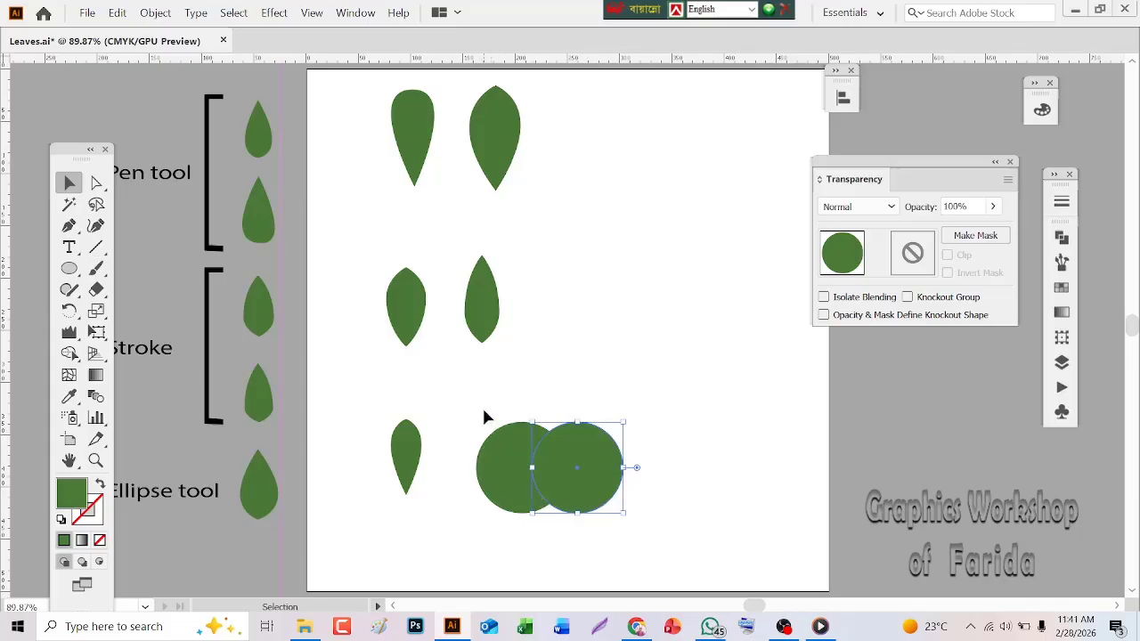
Select both circles and split off their overlapping area as a separate shape with the Shape Builder tool
{"action": "left_click_drag", "start_coordinate": [484, 417], "coordinate": [664, 518]}
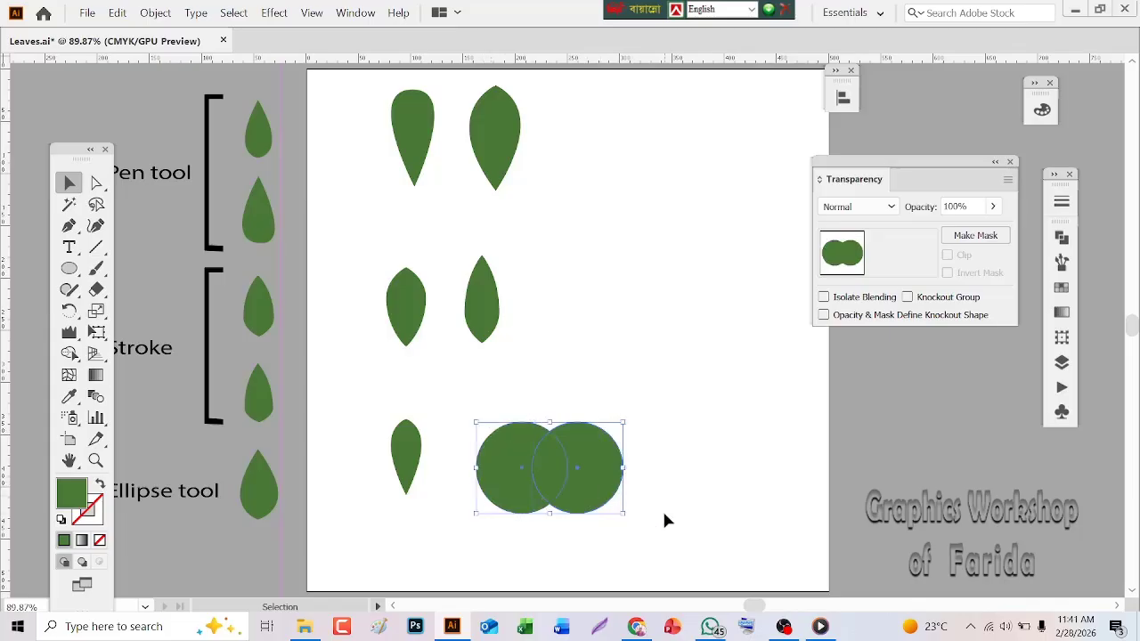
{"action": "left_click", "coordinate": [70, 354]}
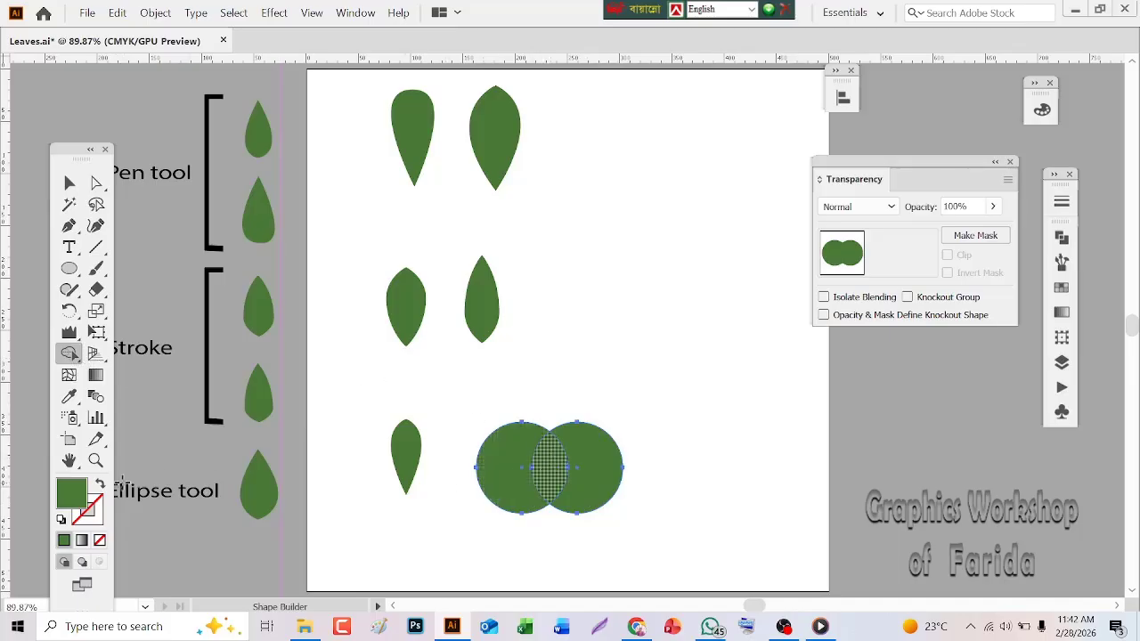
{"action": "left_click", "coordinate": [95, 461]}
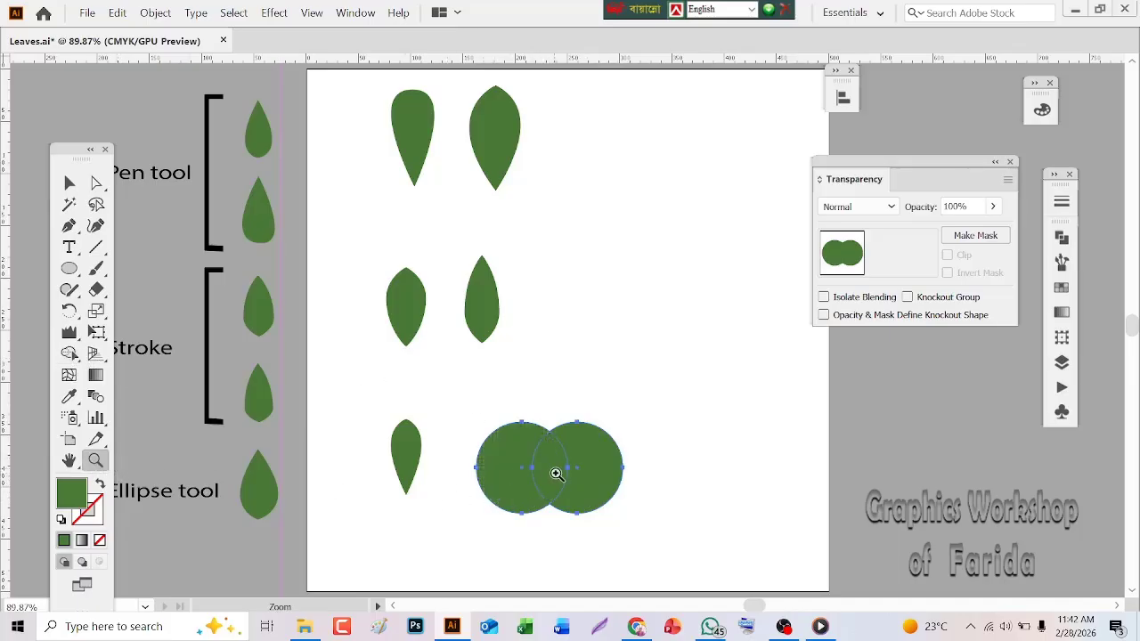
{"action": "left_click", "coordinate": [556, 474]}
{"action": "left_click", "coordinate": [580, 316]}
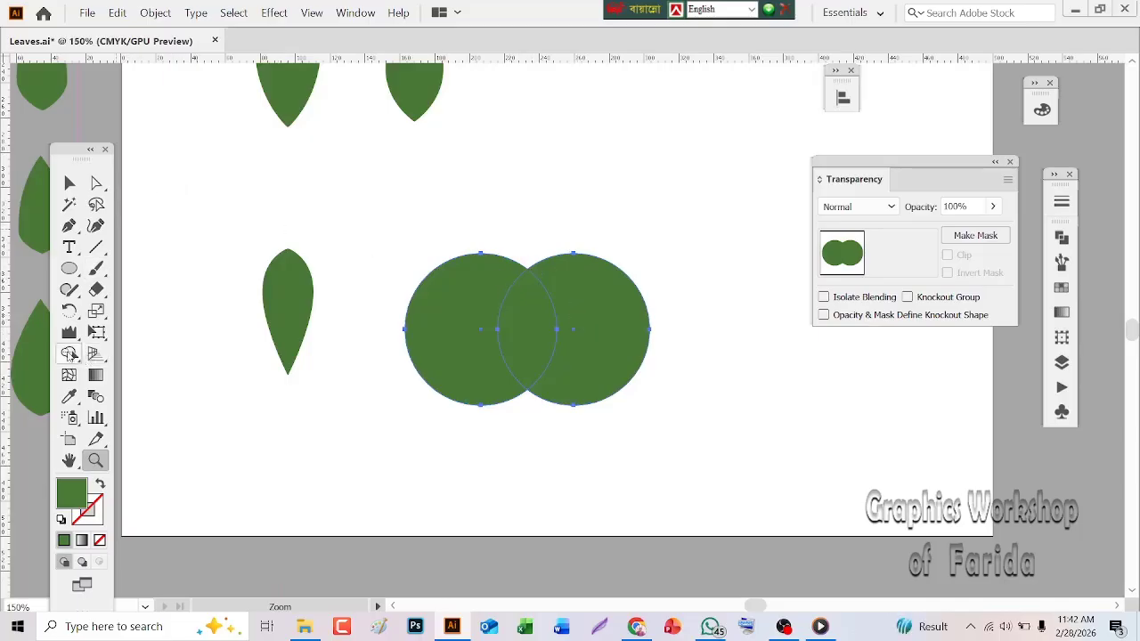
{"action": "left_click", "coordinate": [69, 353]}
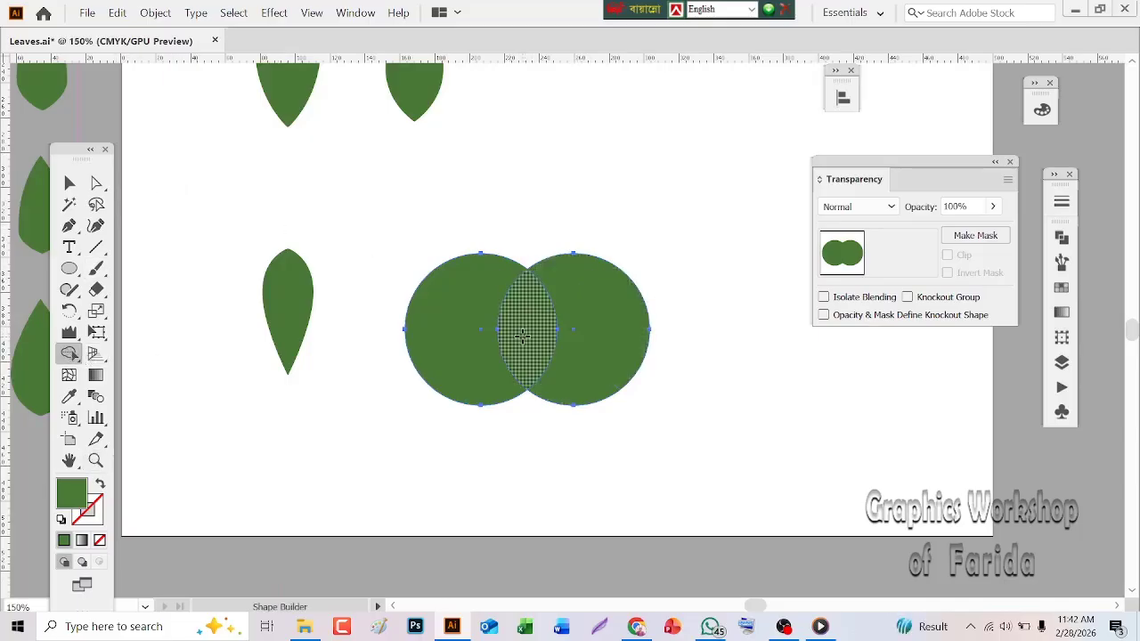
{"action": "left_click", "coordinate": [523, 335]}
Move the lens-shaped piece up out of the circles and delete the two leftover crescents
{"action": "left_click", "coordinate": [70, 183]}
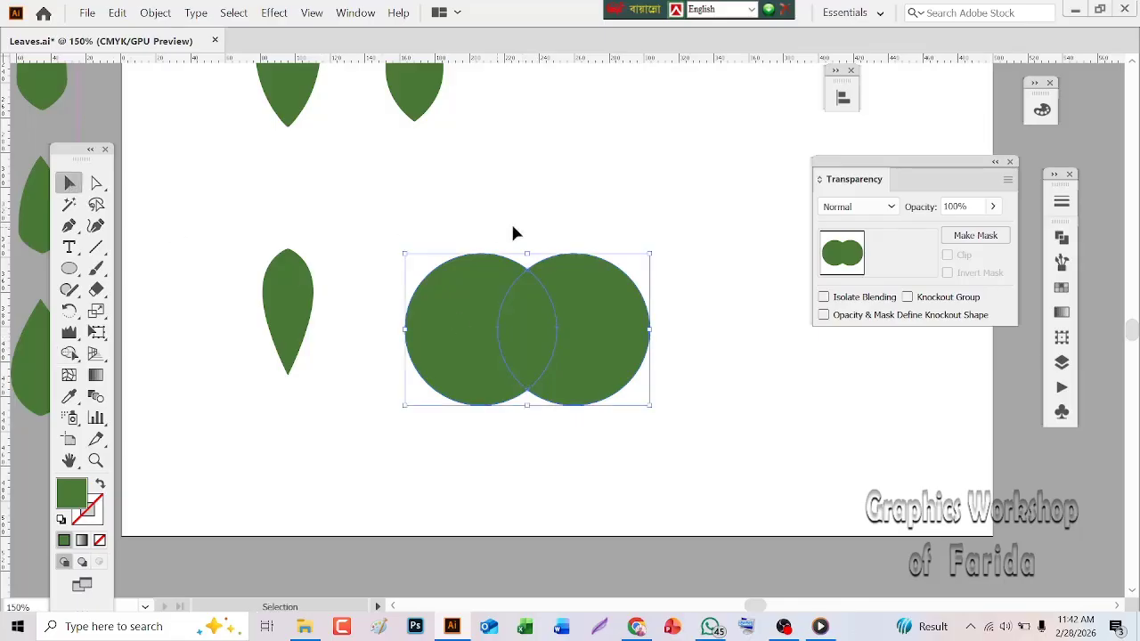
{"action": "left_click", "coordinate": [561, 250]}
{"action": "left_click", "coordinate": [523, 331]}
{"action": "left_click_drag", "start_coordinate": [523, 331], "coordinate": [526, 187]}
{"action": "left_click_drag", "start_coordinate": [378, 328], "coordinate": [663, 382]}
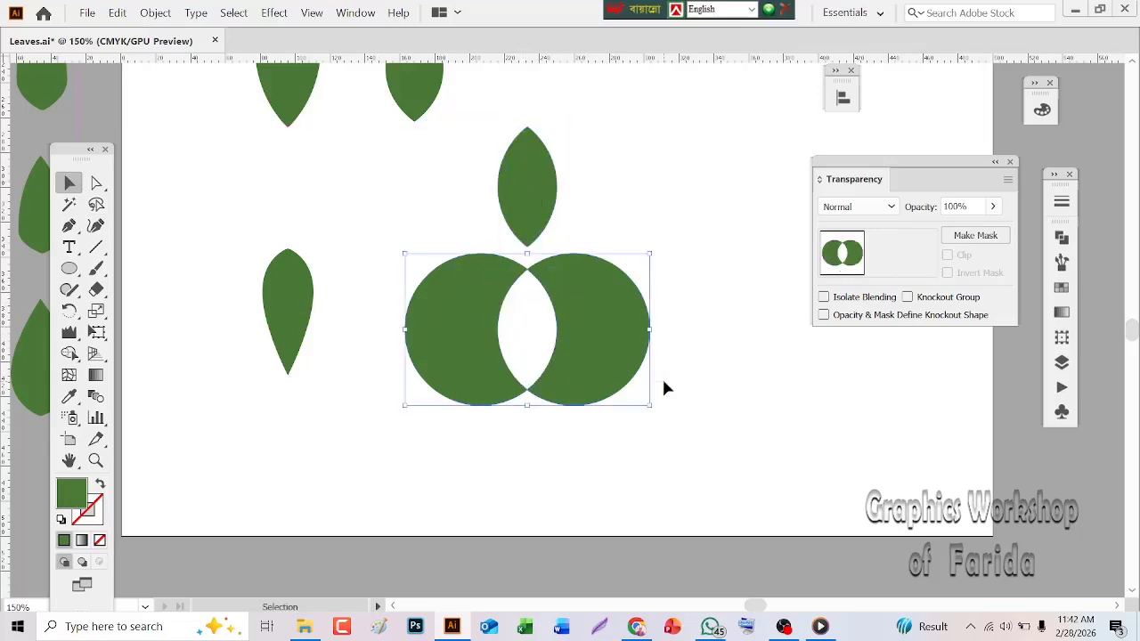
{"action": "key", "text": "Delete"}
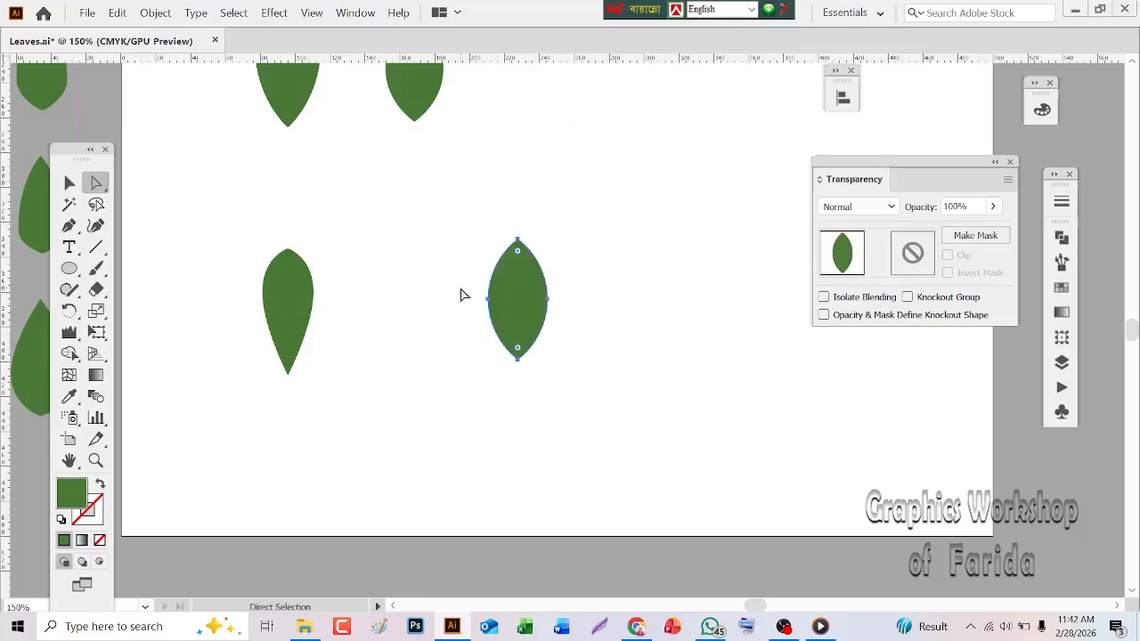
Directly select the lens shape's two side anchors, move them down to about Y 373.55 px, and deselect the leaf
{"action": "left_click_drag", "start_coordinate": [462, 289], "coordinate": [613, 323]}
{"action": "left_click_drag", "start_coordinate": [550, 305], "coordinate": [547, 317]}
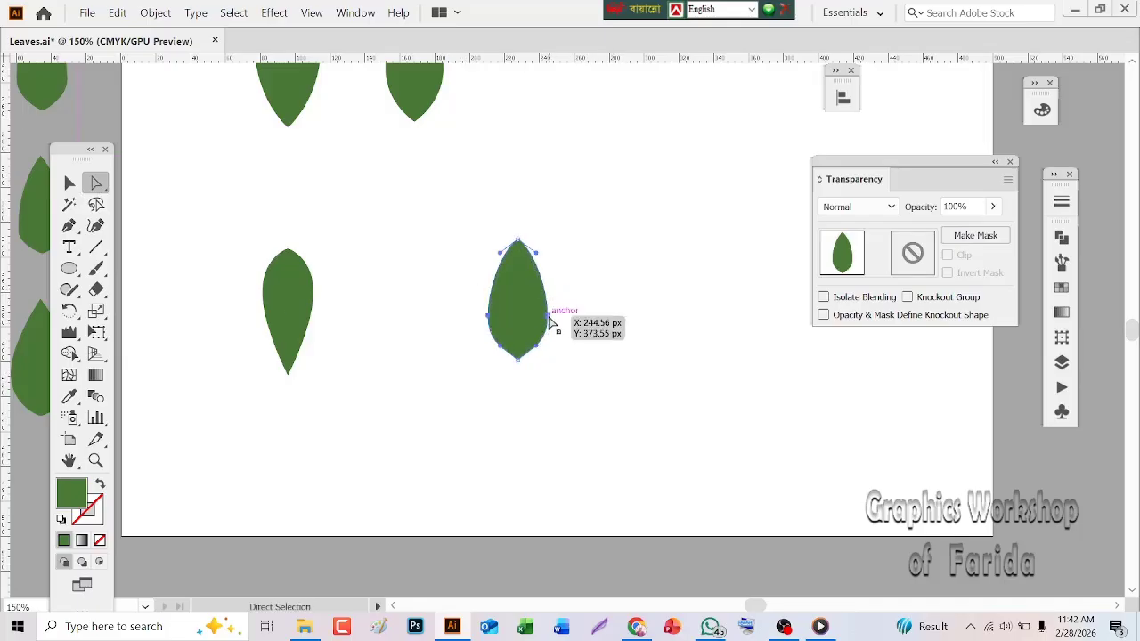
{"action": "left_click", "coordinate": [649, 410]}
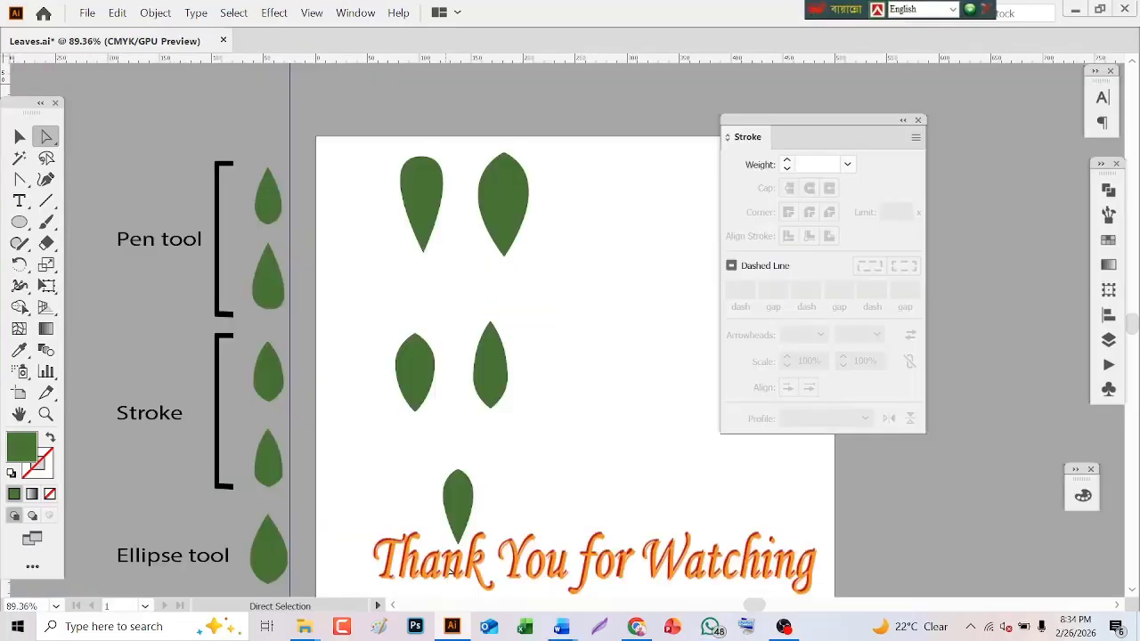